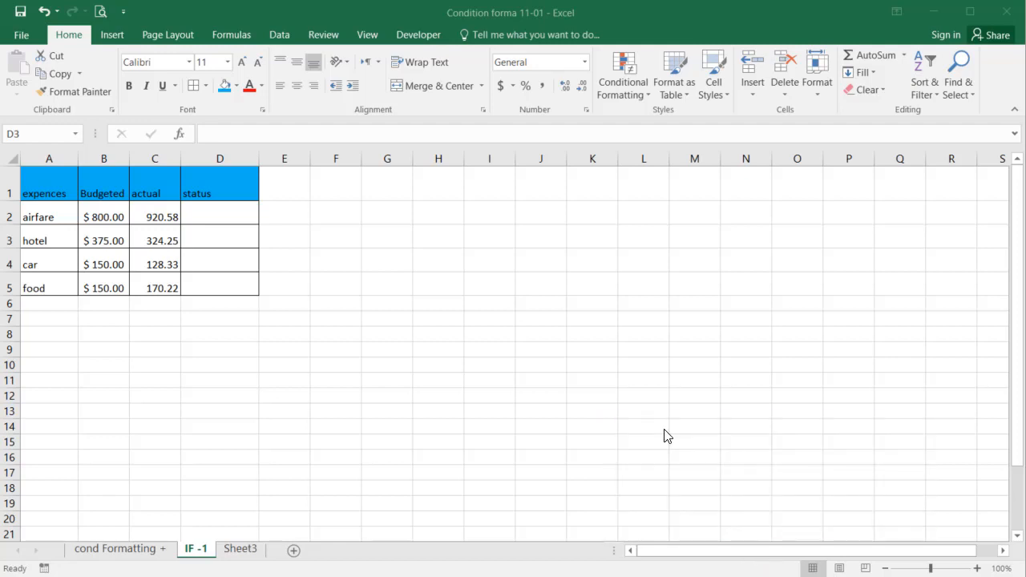
Apply the dollar accounting number format to the actual amounts in C2:C5.
{"action": "left_click", "coordinate": [200, 335]}
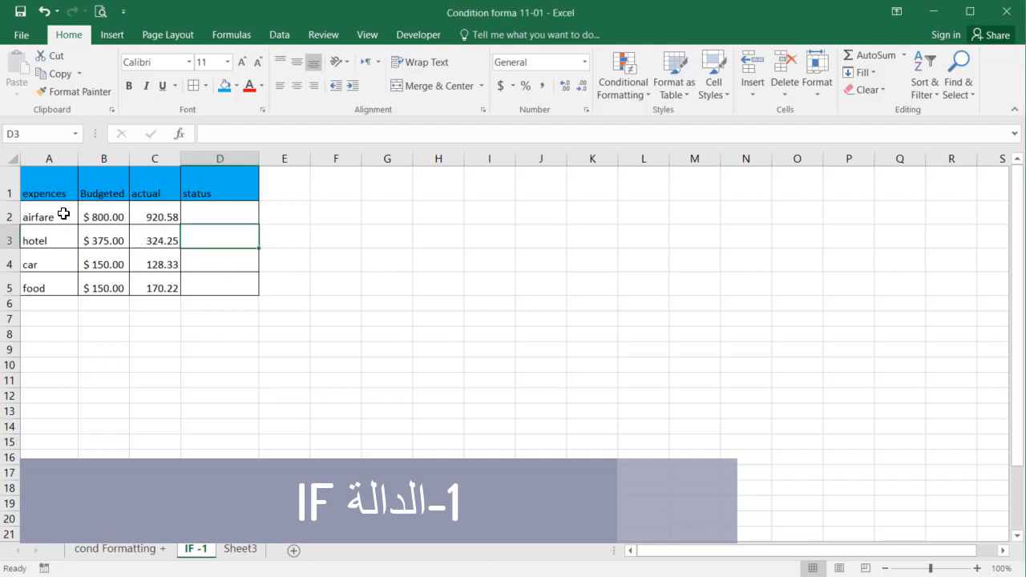
{"action": "left_click_drag", "start_coordinate": [53, 214], "coordinate": [206, 291]}
{"action": "left_click", "coordinate": [109, 218]}
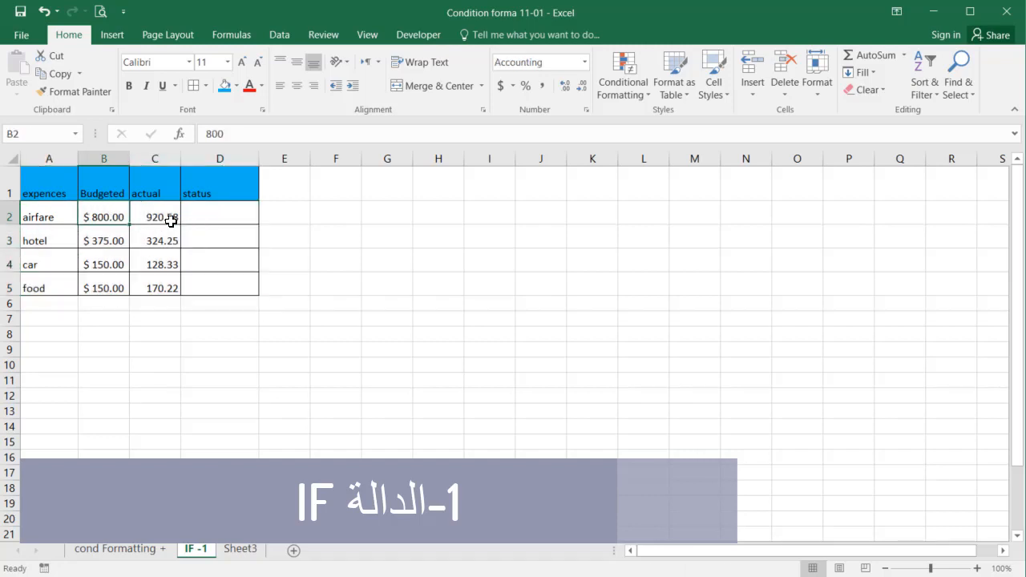
{"action": "left_click", "coordinate": [206, 224]}
{"action": "left_click_drag", "start_coordinate": [170, 221], "coordinate": [156, 288]}
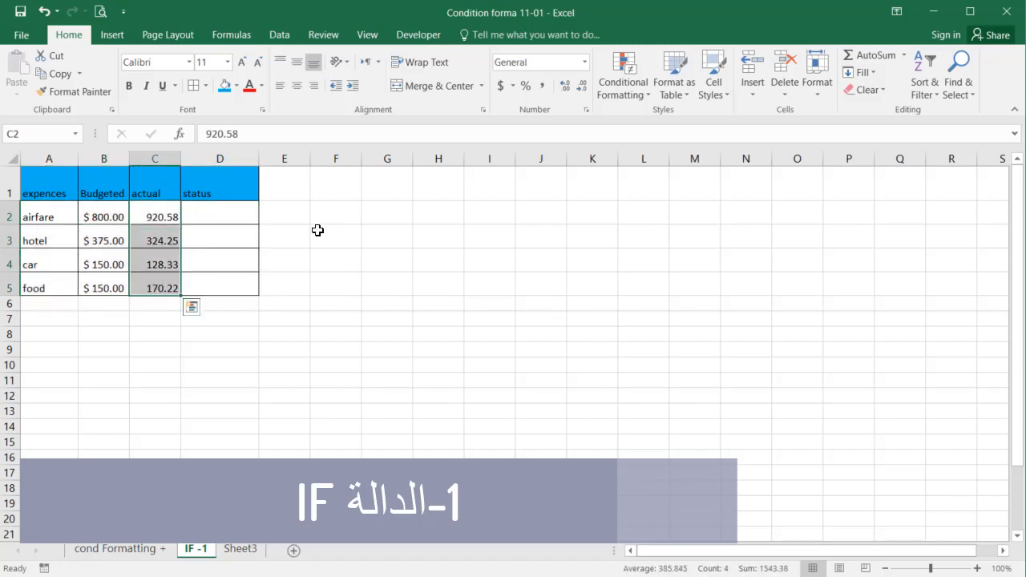
{"action": "left_click", "coordinate": [500, 86]}
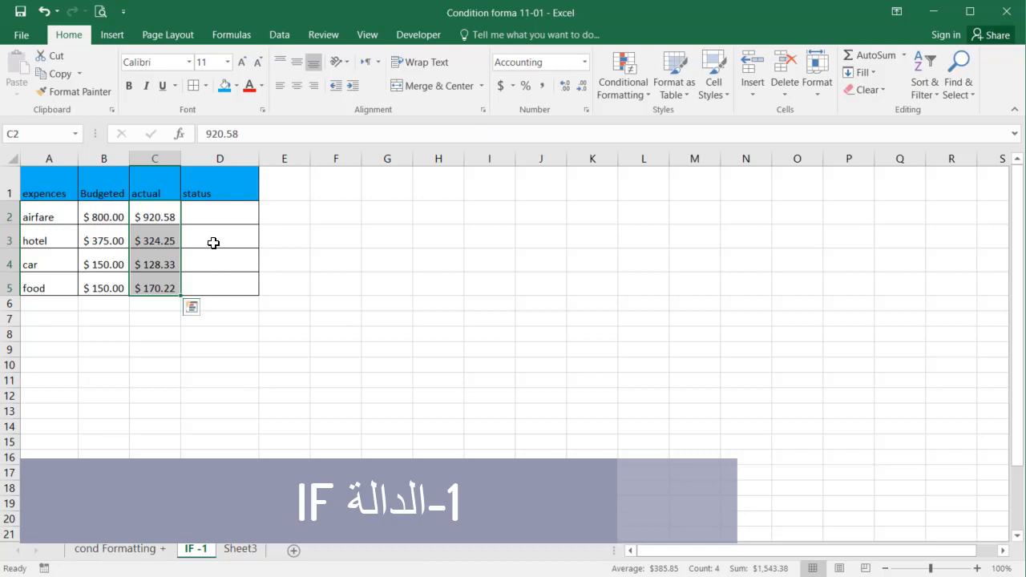
Start an IF formula in the airfare status cell D2 with the logical test C2>B2.
{"action": "left_click", "coordinate": [204, 215]}
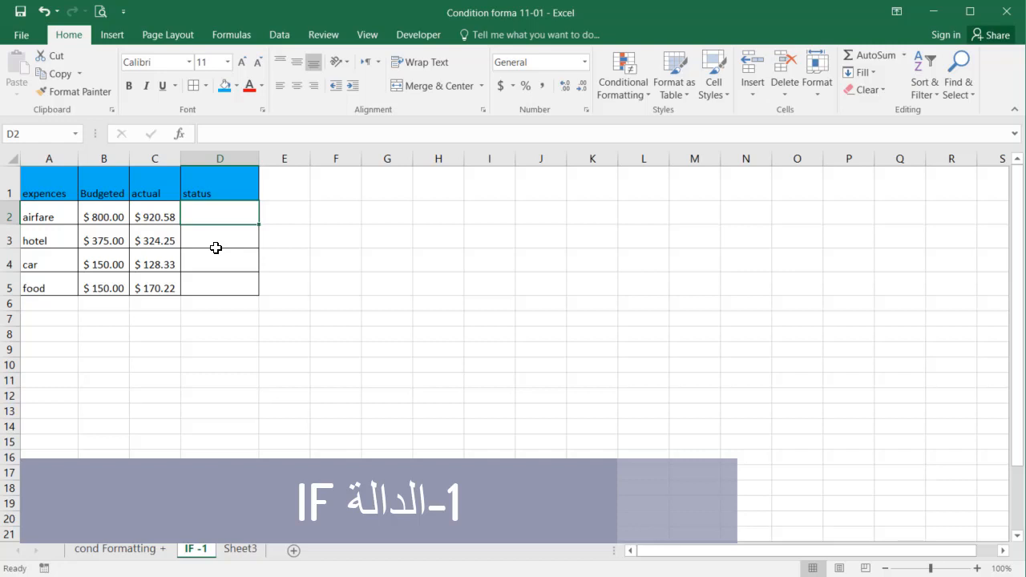
{"action": "type", "text": "=U"}
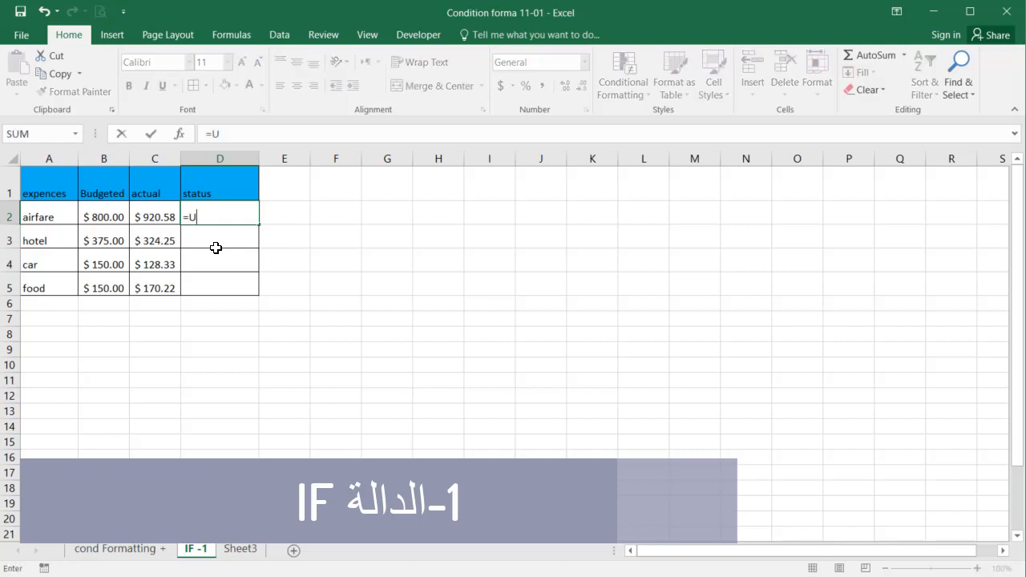
{"action": "key", "text": "BackSpace"}
{"action": "type", "text": "i"}
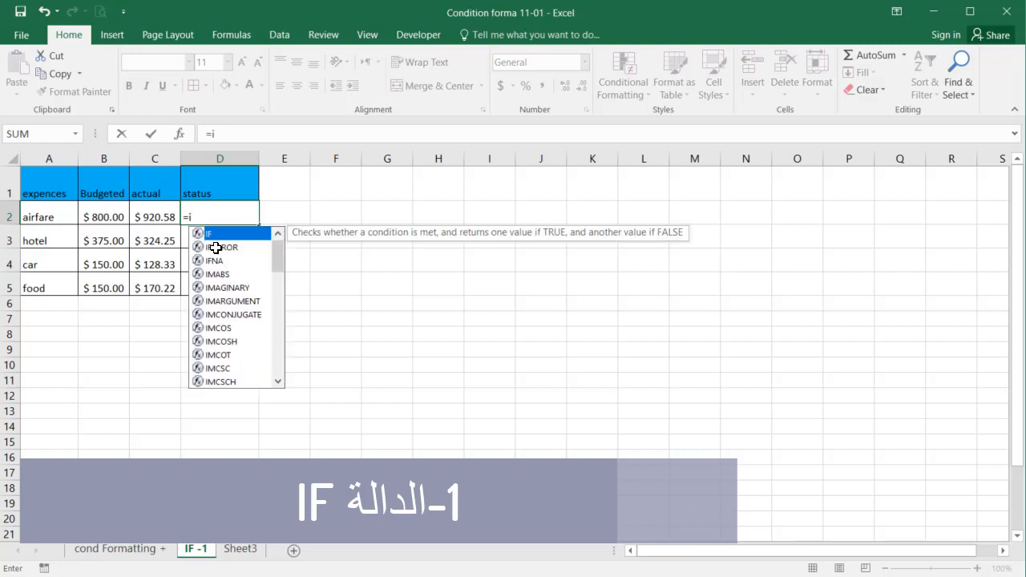
{"action": "type", "text": "f"}
{"action": "key", "text": "Tab"}
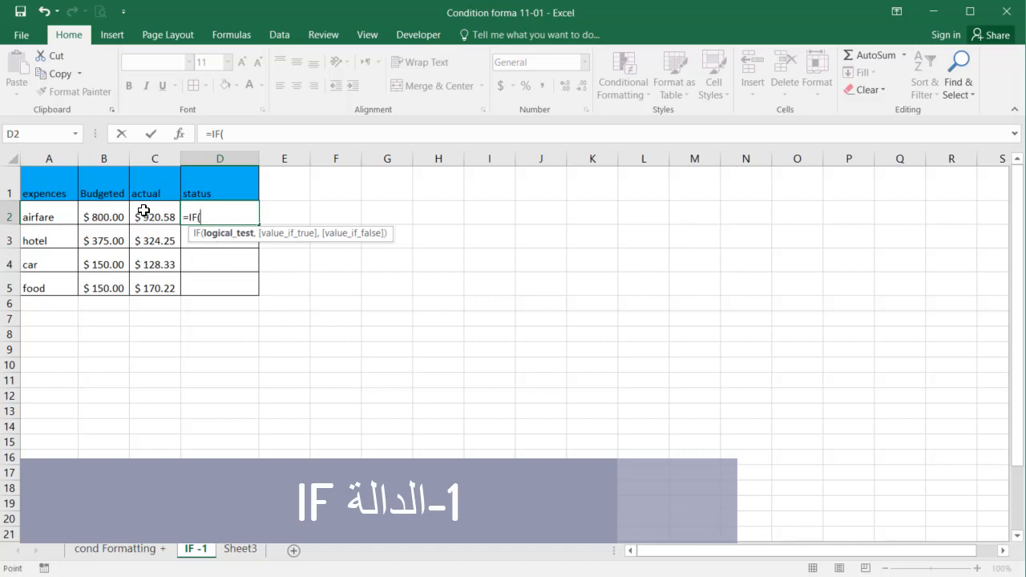
{"action": "left_click", "coordinate": [144, 214]}
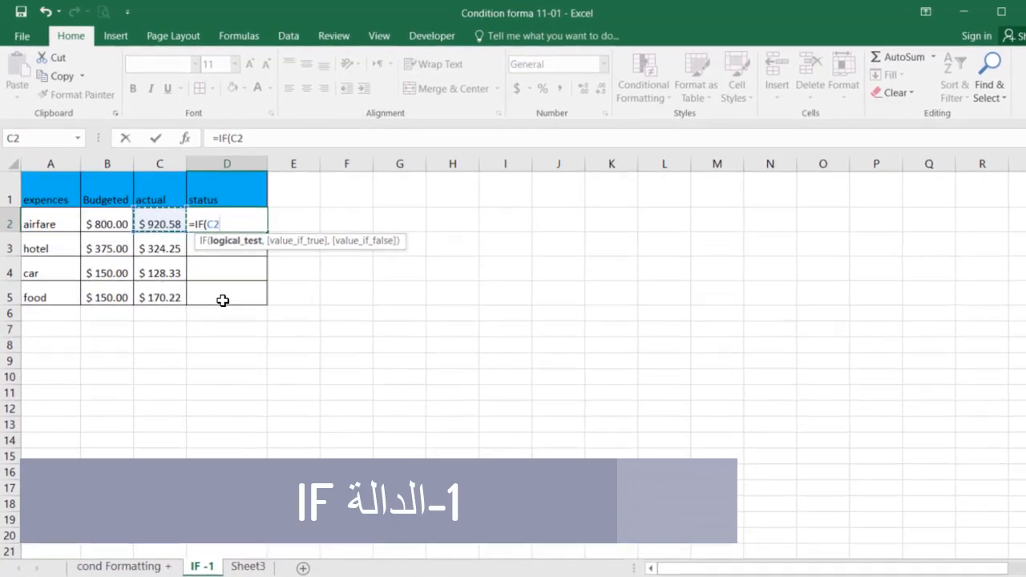
{"action": "type", "text": ">"}
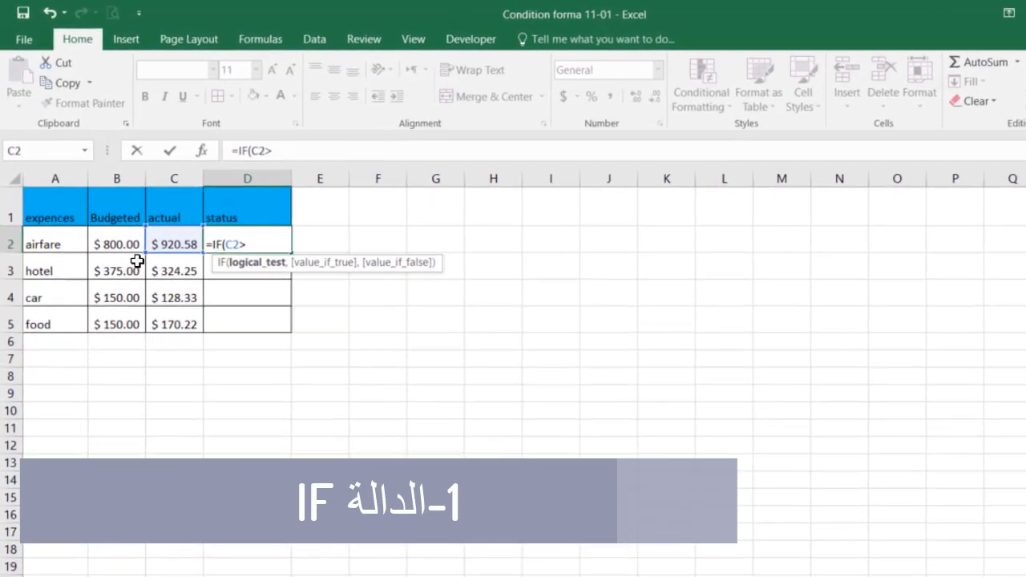
{"action": "left_click", "coordinate": [111, 228]}
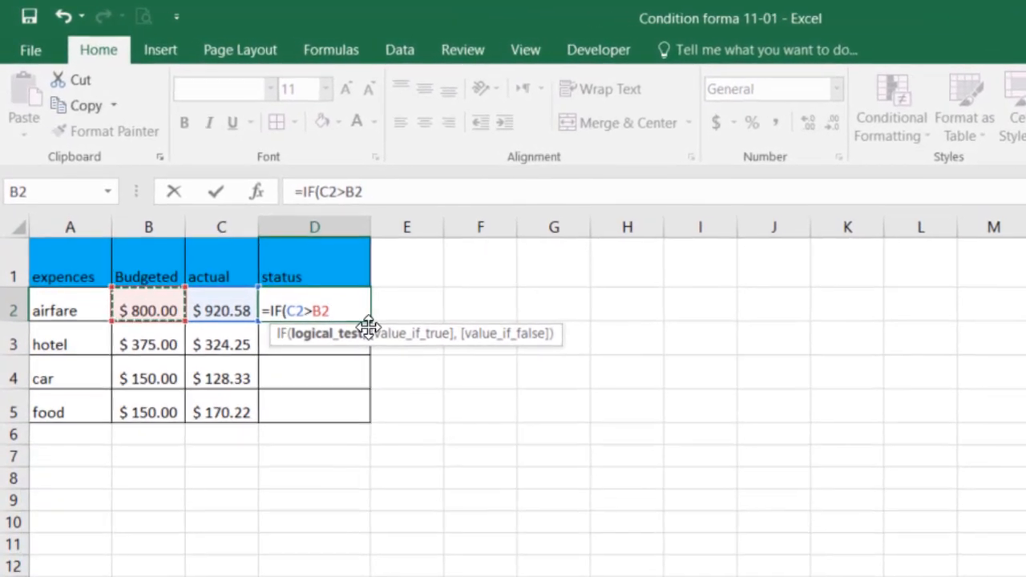
{"action": "type", "text": ","}
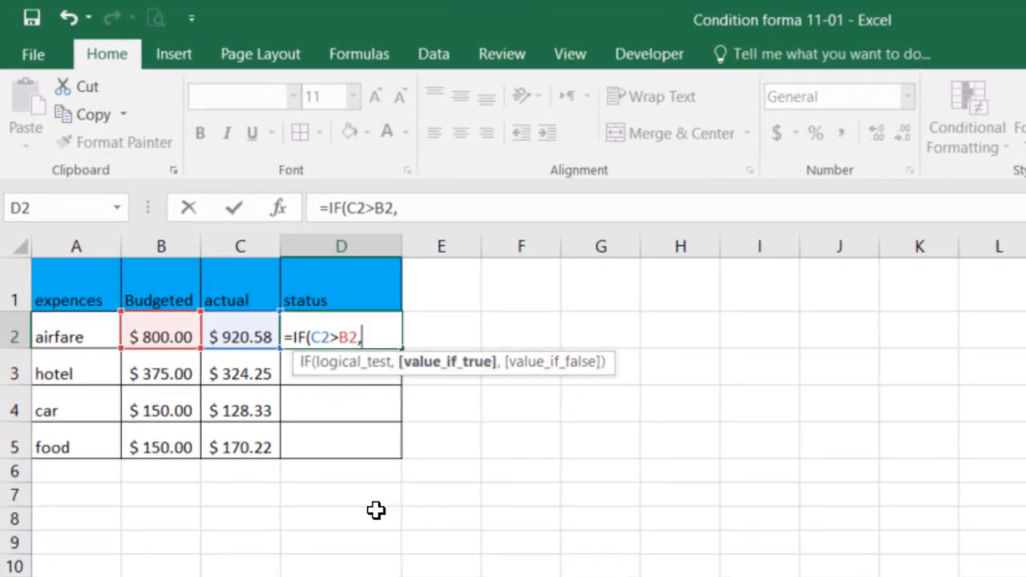
{"action": "type", "text": "\"فوق ا"}
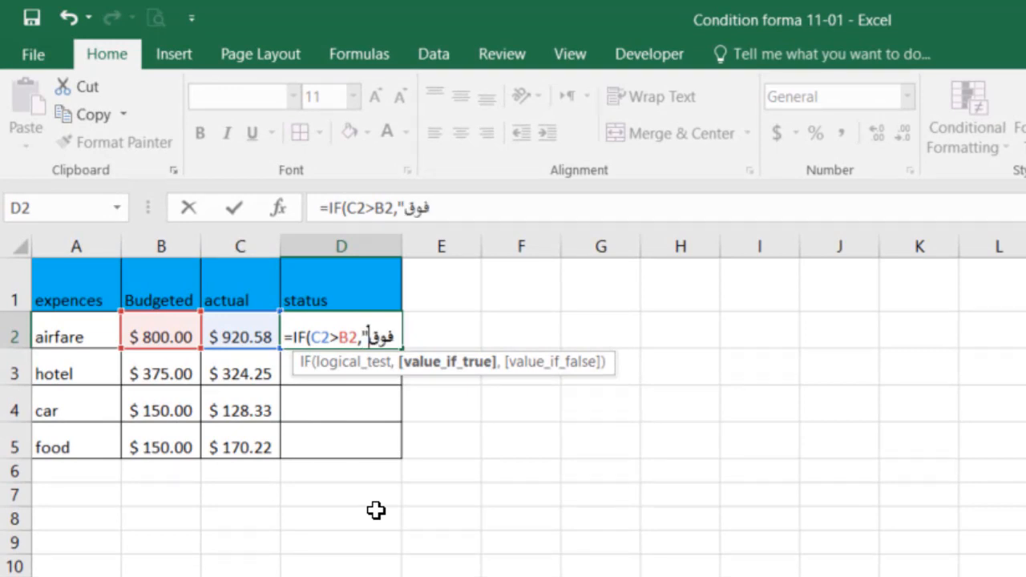
{"action": "type", "text": "لمي"}
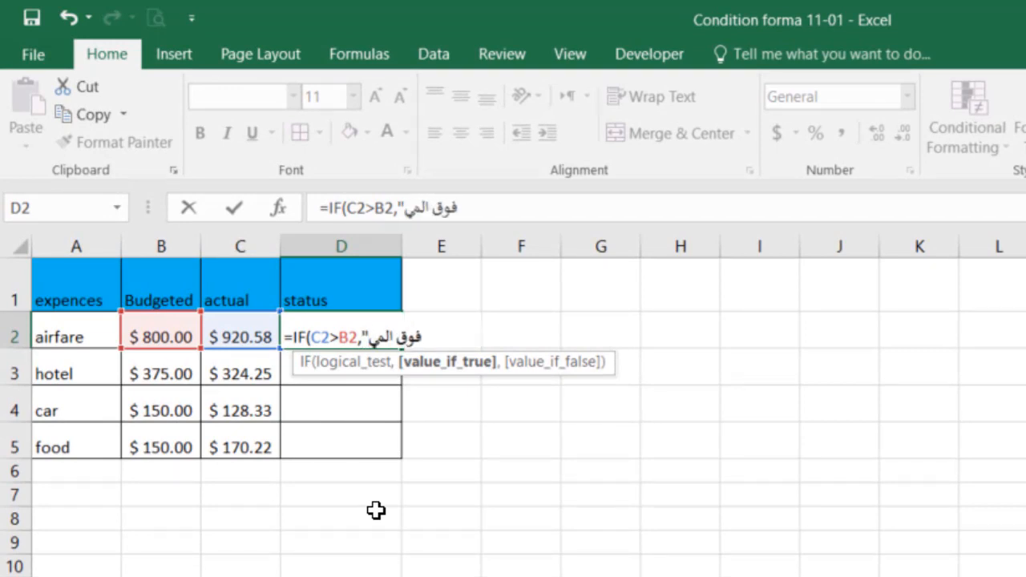
{"action": "type", "text": "زانية"}
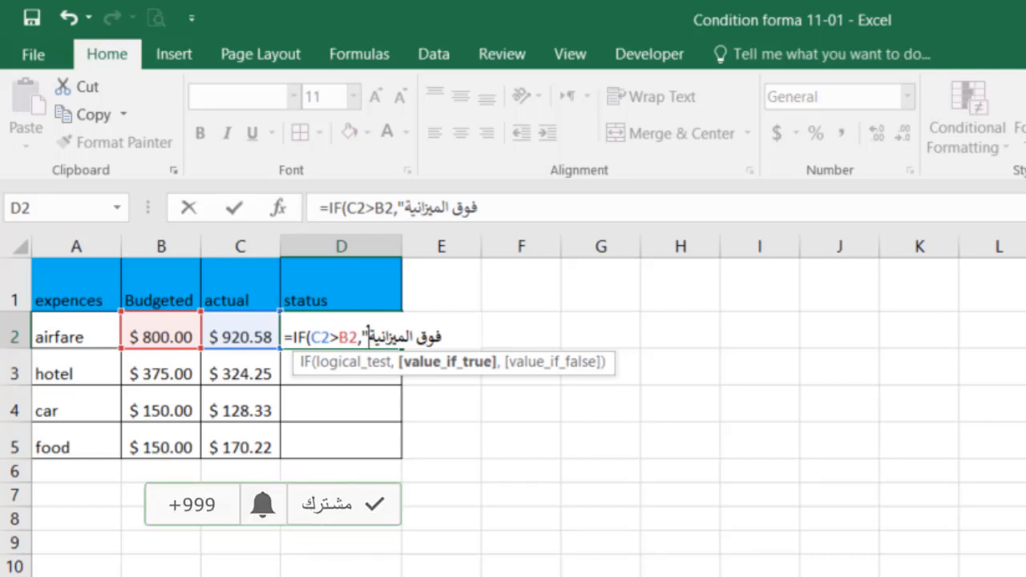
{"action": "type", "text": "\","}
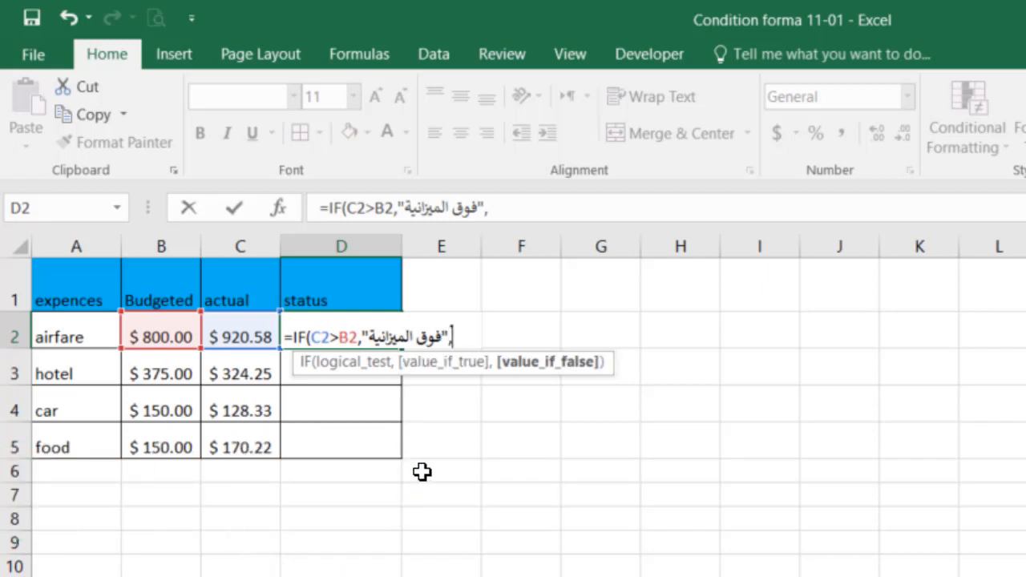
{"action": "type", "text": "\""}
{"action": "type", "text": "ض"}
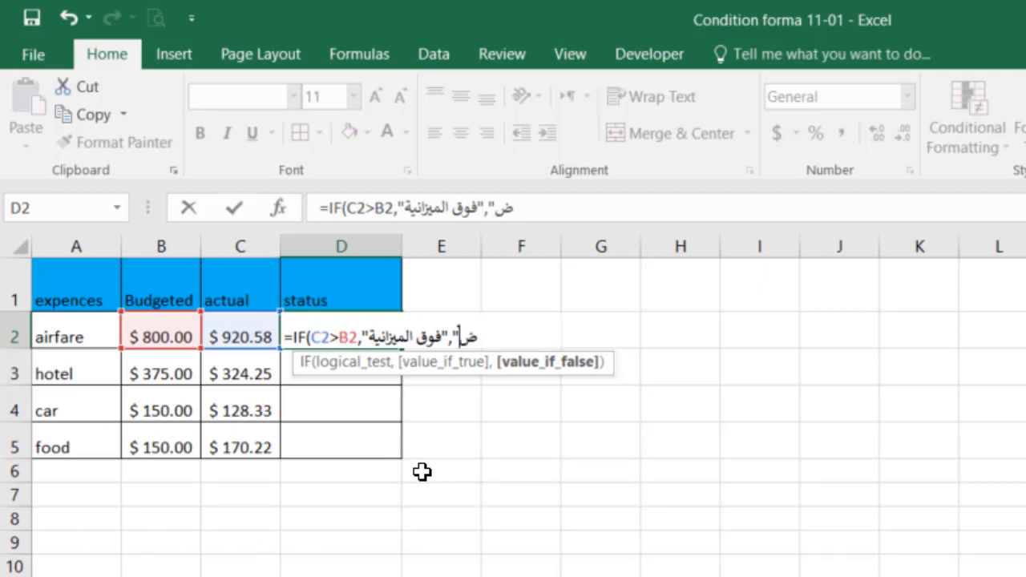
{"action": "type", "text": "من ل"}
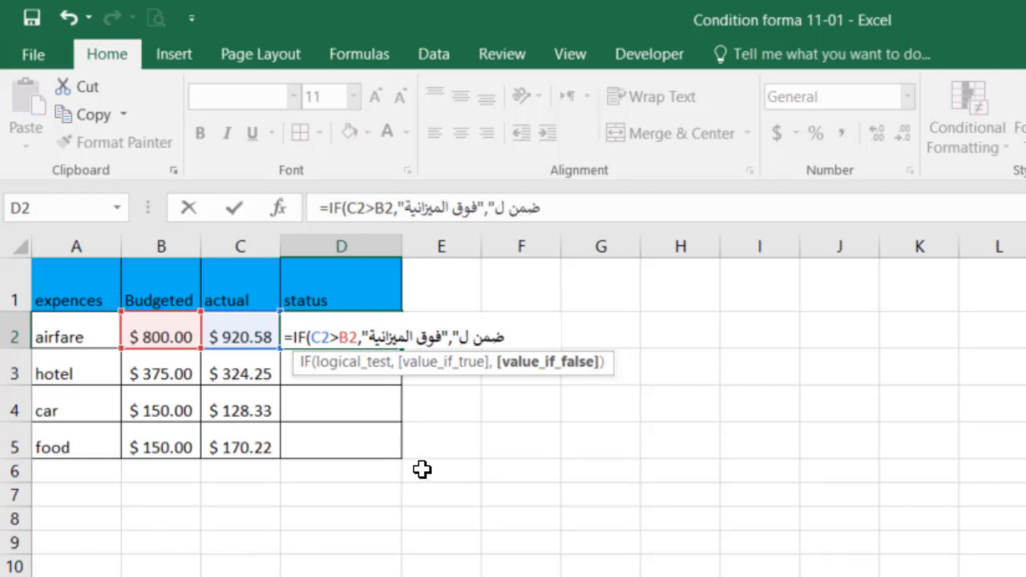
{"action": "type", "text": "م"}
Enter "ضمن الميزانية" as the value if false and complete the IF formula in D2.
{"action": "key", "text": "BackSpace"}
{"action": "key", "text": "BackSpace"}
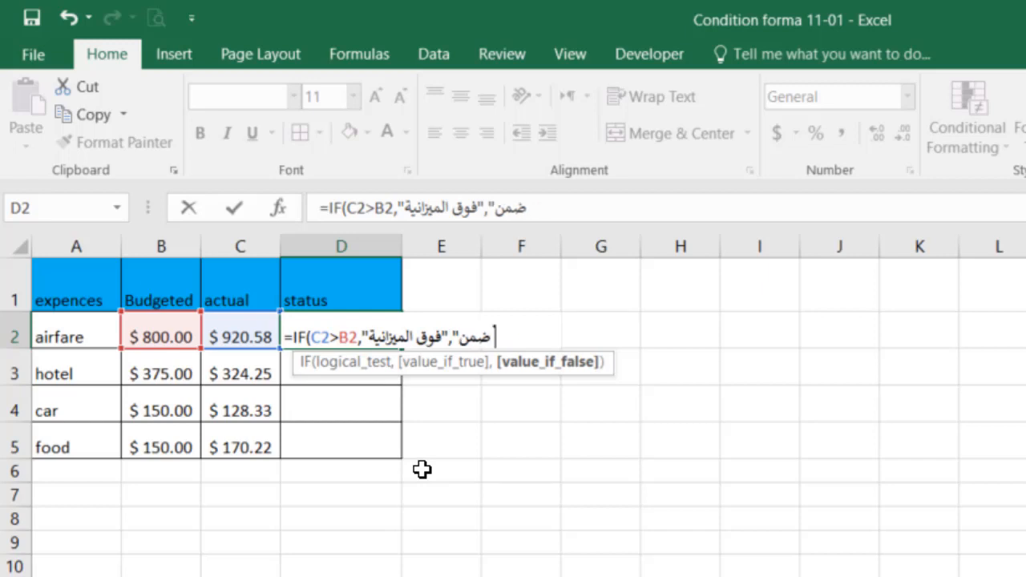
{"action": "type", "text": "المي"}
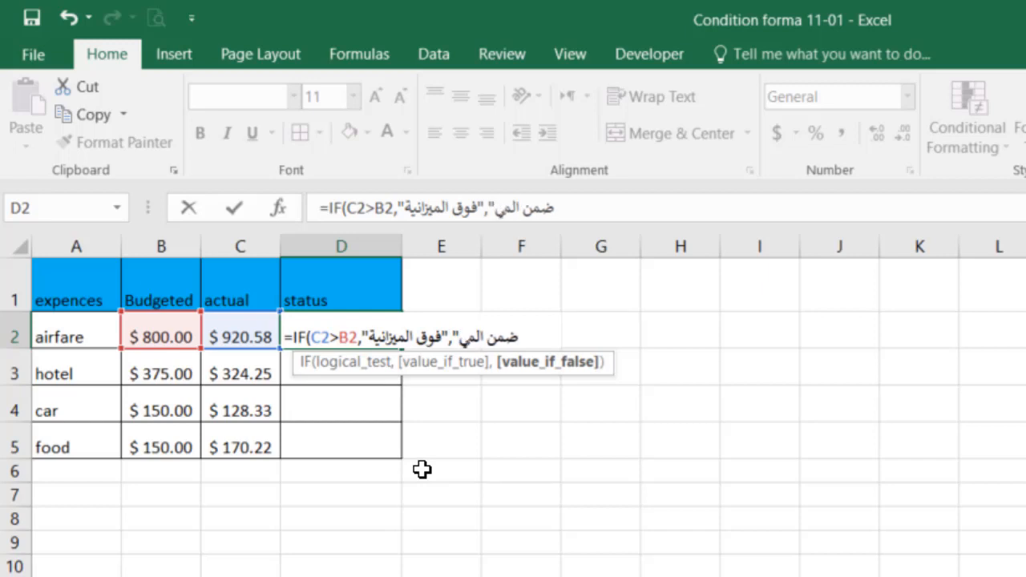
{"action": "type", "text": "زانية"}
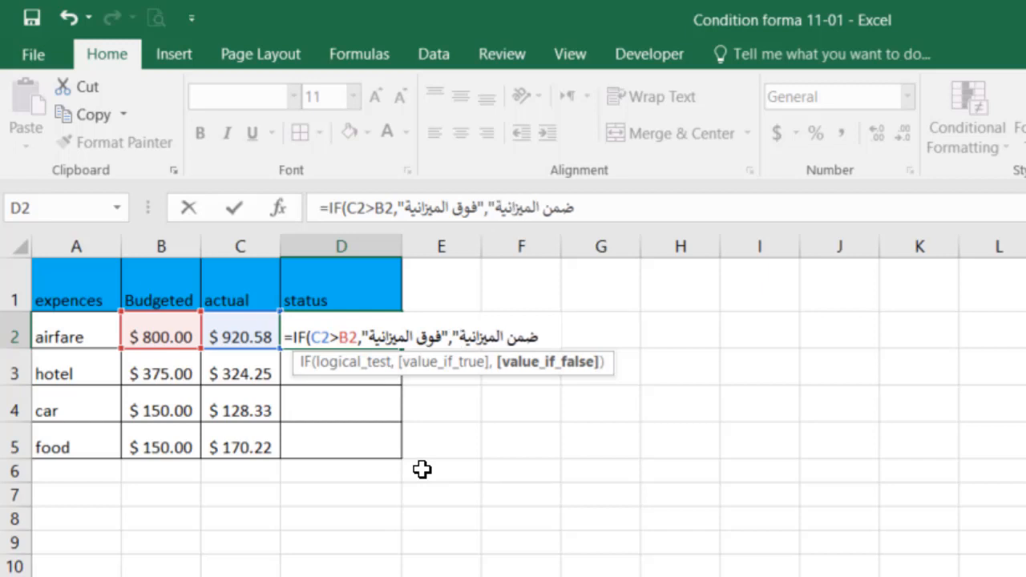
{"action": "type", "text": "\")"}
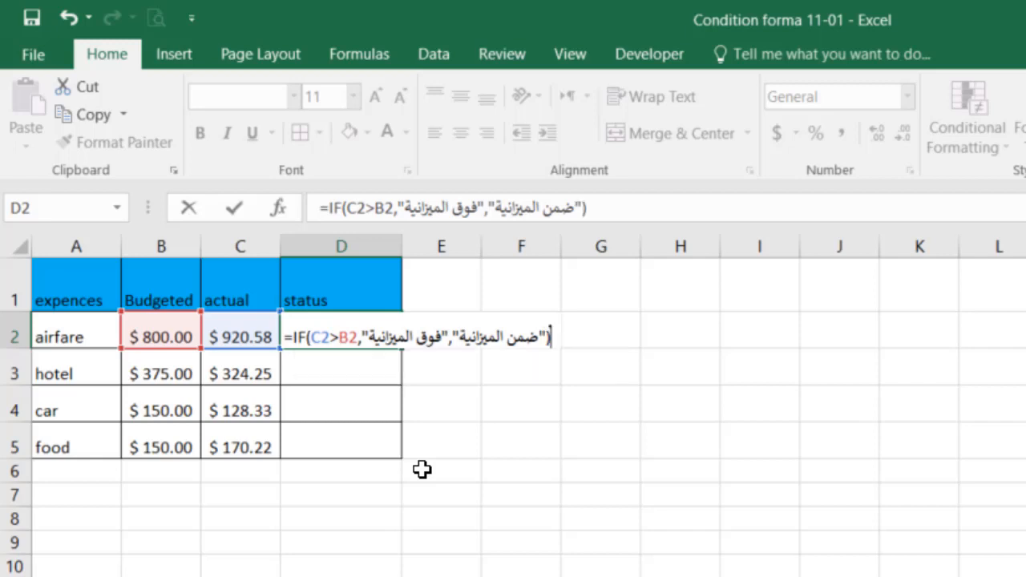
{"action": "key", "text": "Return"}
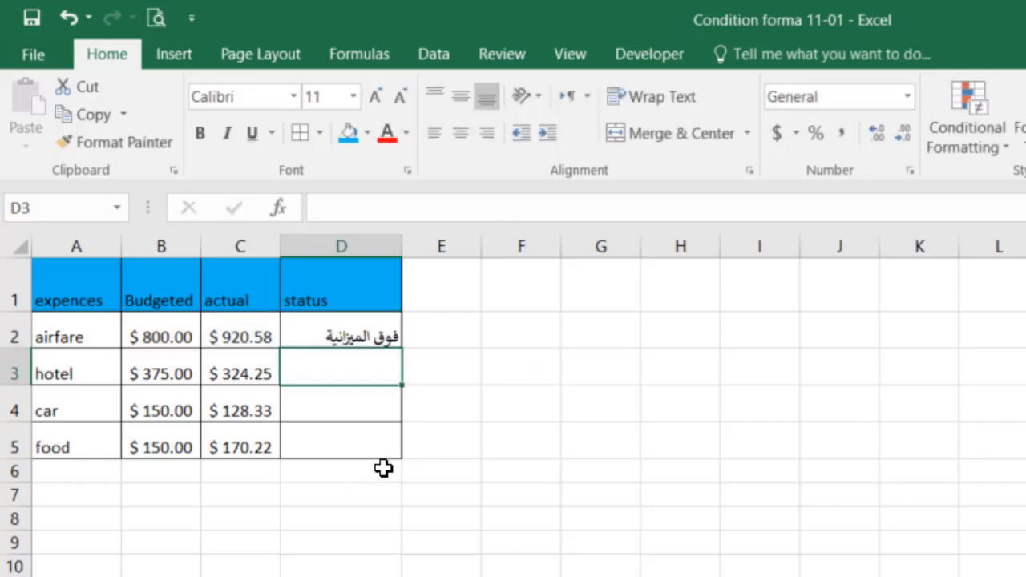
Fill the D2 status formula down to D5 and widen column D slightly.
{"action": "left_click", "coordinate": [349, 330]}
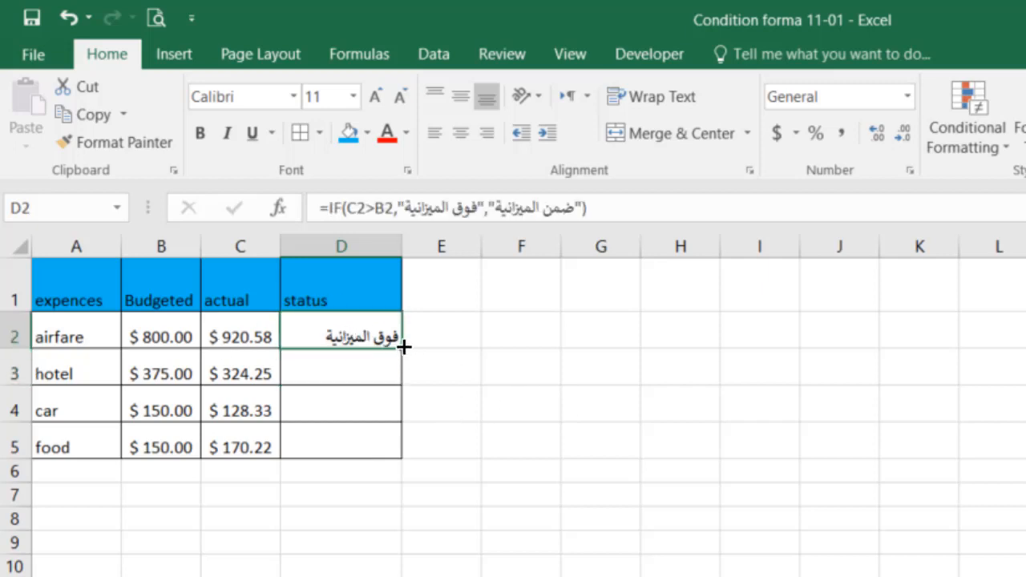
{"action": "left_click_drag", "start_coordinate": [403, 346], "coordinate": [390, 465]}
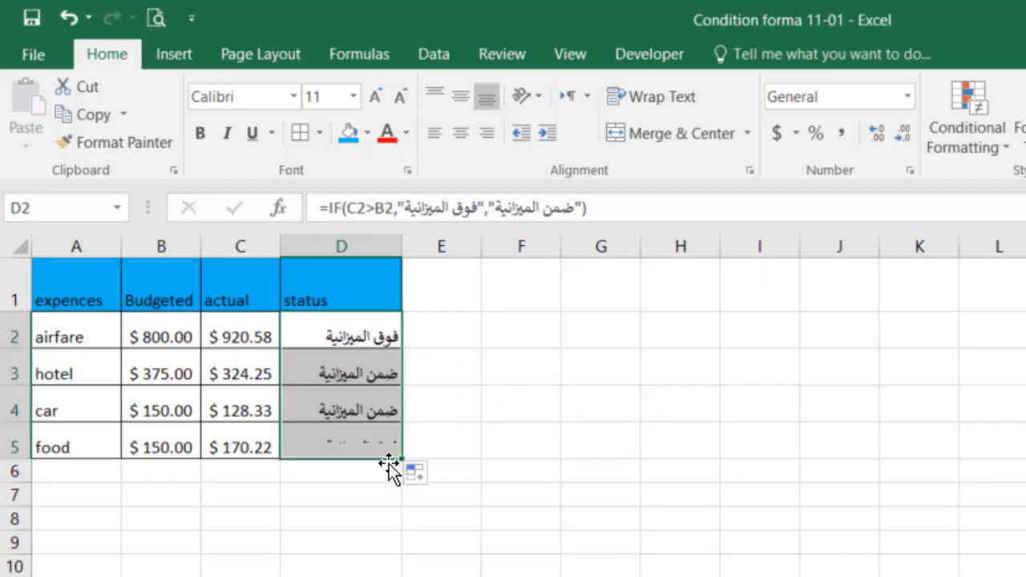
{"action": "left_click_drag", "start_coordinate": [395, 246], "coordinate": [418, 337]}
{"action": "left_click", "coordinate": [376, 407]}
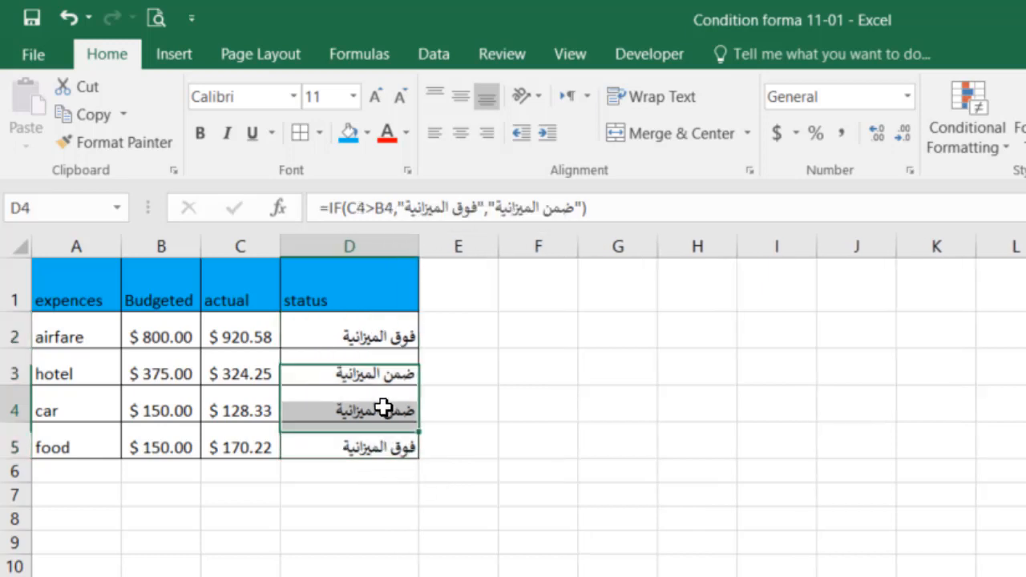
{"action": "left_click", "coordinate": [385, 372]}
{"action": "left_click", "coordinate": [394, 450]}
{"action": "left_click", "coordinate": [379, 337]}
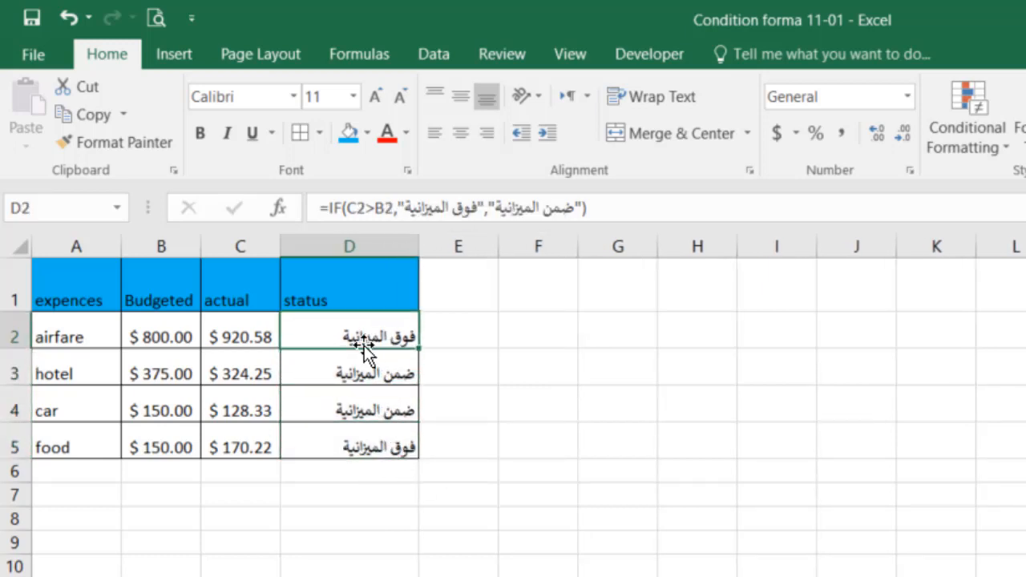
{"action": "left_click", "coordinate": [172, 340], "text": "shift"}
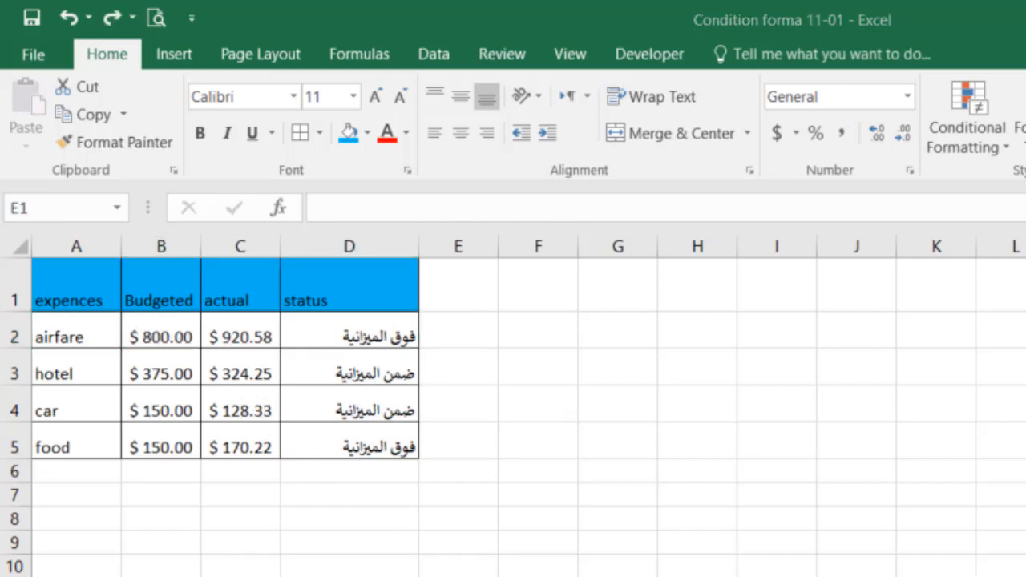
Extend the formatted status header into E1, widen column E and retitle the new header Observation.
{"action": "left_click", "coordinate": [380, 283]}
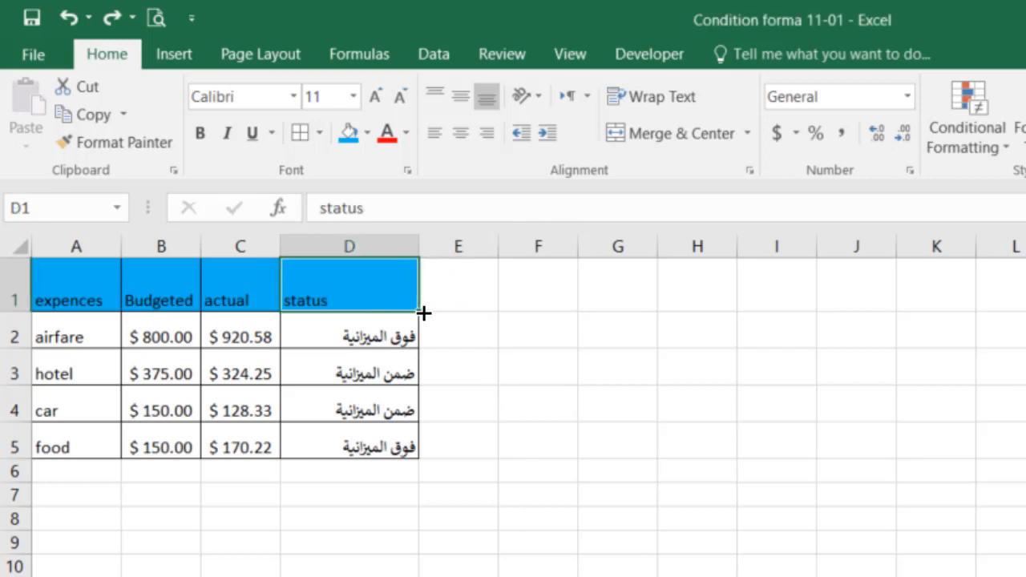
{"action": "left_click_drag", "start_coordinate": [424, 313], "coordinate": [479, 303]}
{"action": "left_click_drag", "start_coordinate": [497, 247], "coordinate": [546, 250]}
{"action": "left_click", "coordinate": [473, 294]}
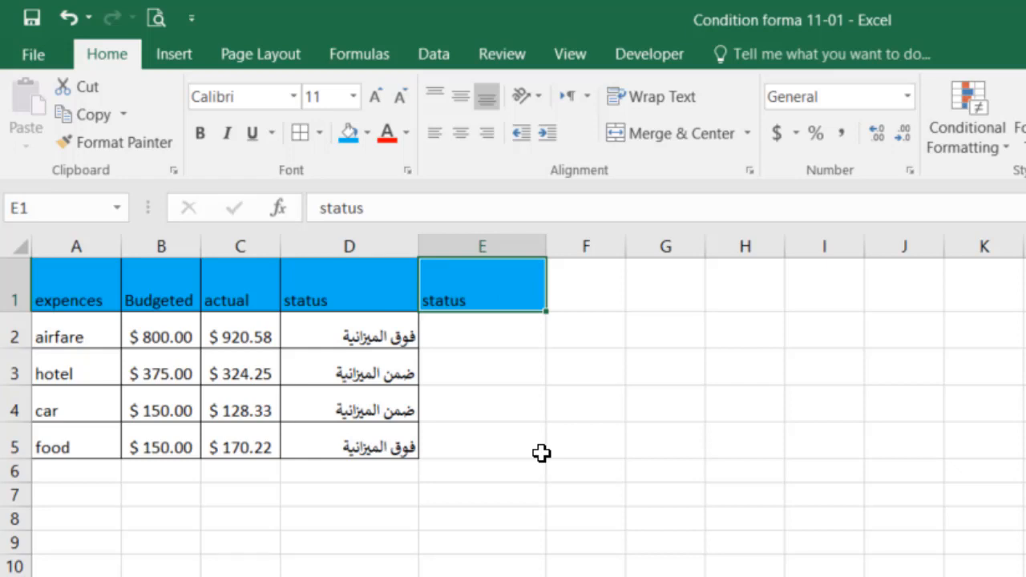
{"action": "type", "text": "Obser"}
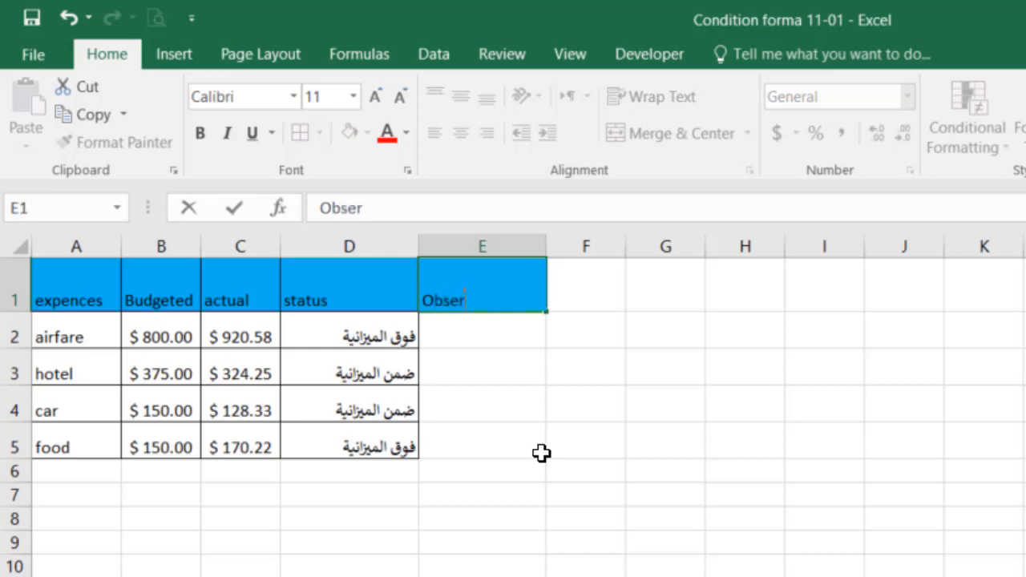
{"action": "type", "text": "vation"}
{"action": "key", "text": "Return"}
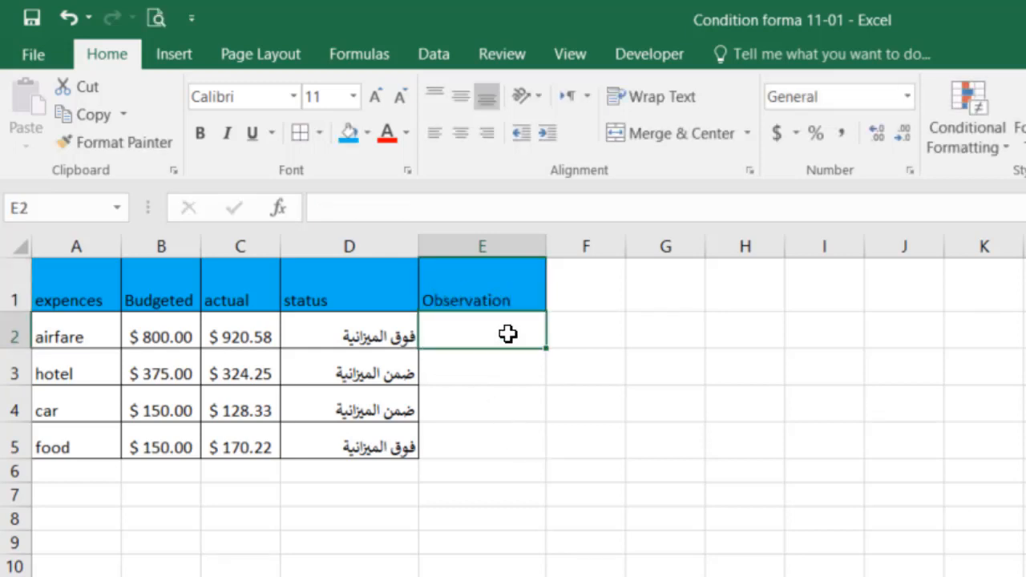
Start a formula in E2.
{"action": "type", "text": "="}
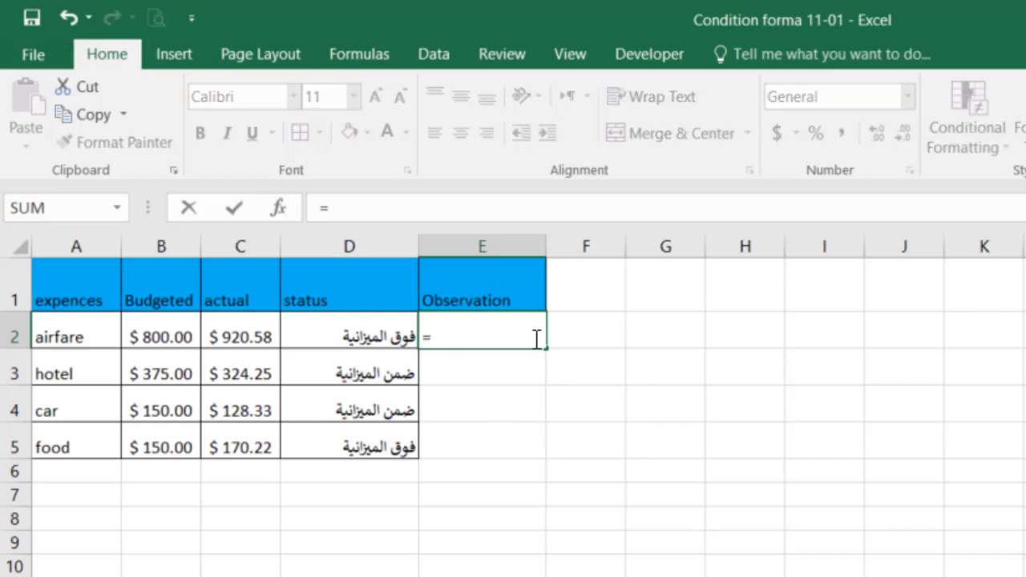
{"action": "type", "text": "fil"}
{"action": "key", "text": "Tab"}
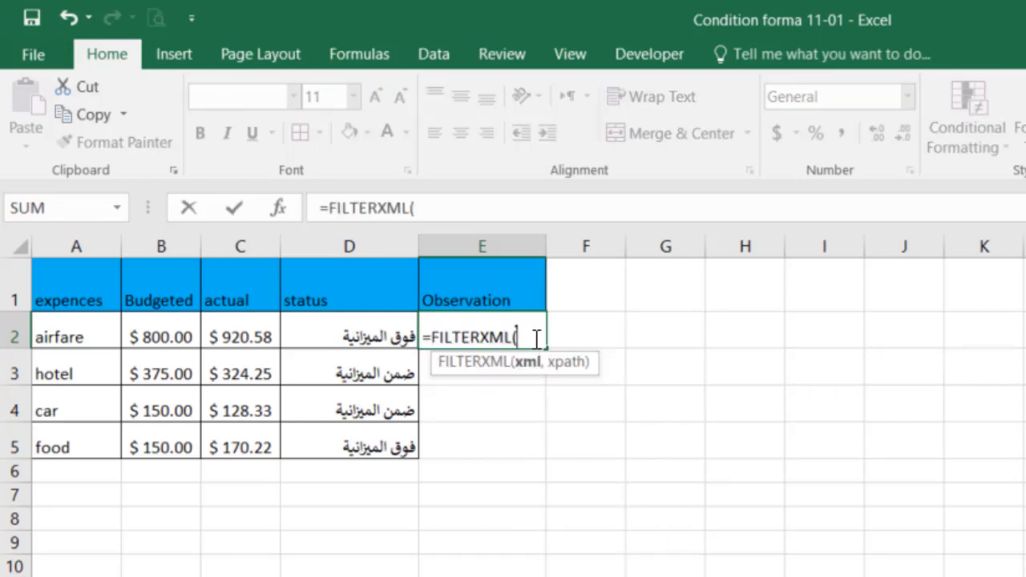
{"action": "key", "text": "BackSpace"}
{"action": "key", "text": "BackSpace"}
{"action": "key", "text": "BackSpace"}
{"action": "key", "text": "BackSpace"}
{"action": "key", "text": "BackSpace"}
{"action": "key", "text": "BackSpace"}
{"action": "key", "text": "BackSpace"}
{"action": "key", "text": "BackSpace"}
{"action": "key", "text": "BackSpace"}
{"action": "key", "text": "BackSpace"}
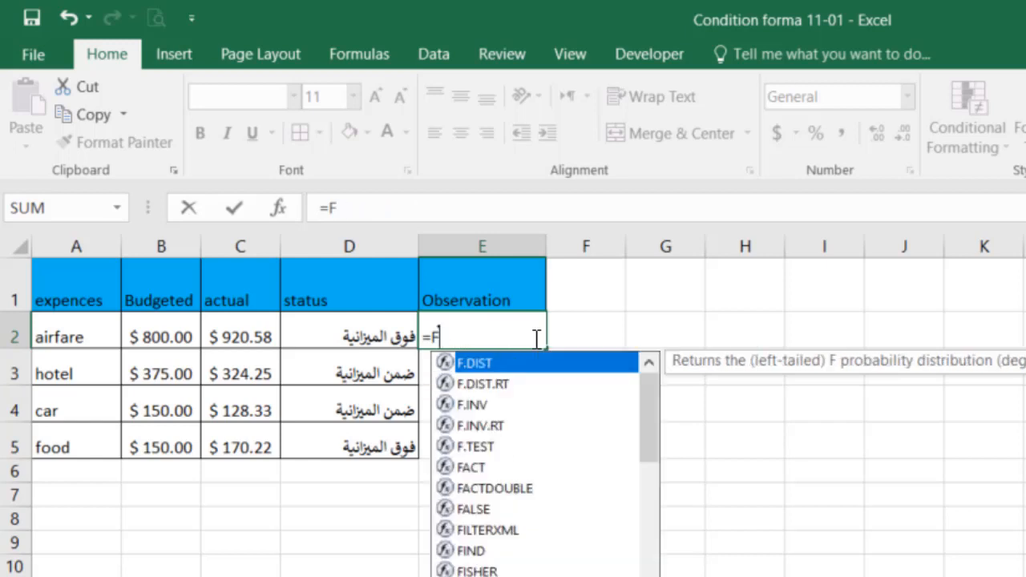
Make the E2 formula an IF function whose logical test is D2="فوق الميزانية".
{"action": "type", "text": "if"}
{"action": "key", "text": "Tab"}
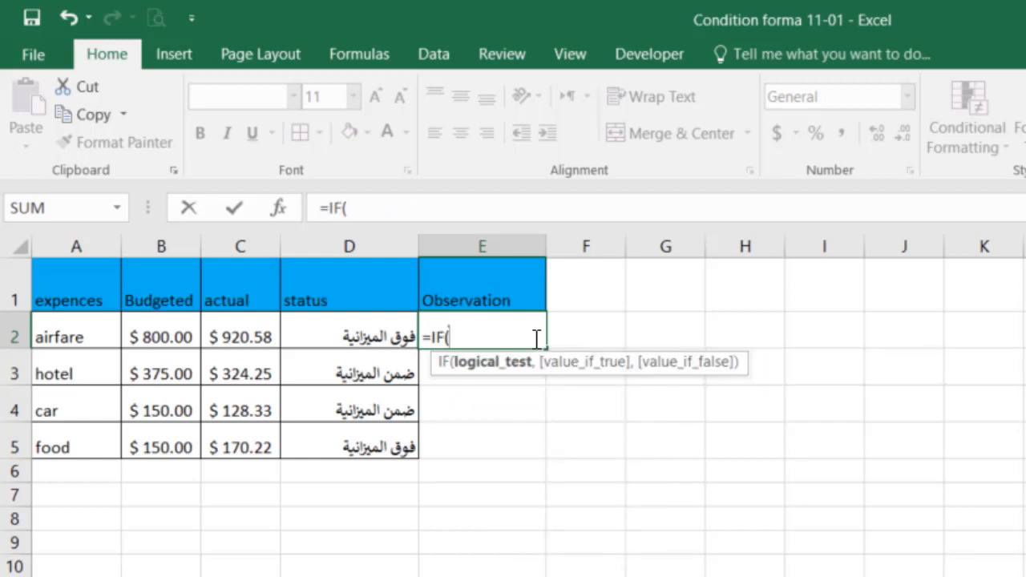
{"action": "left_click", "coordinate": [383, 337]}
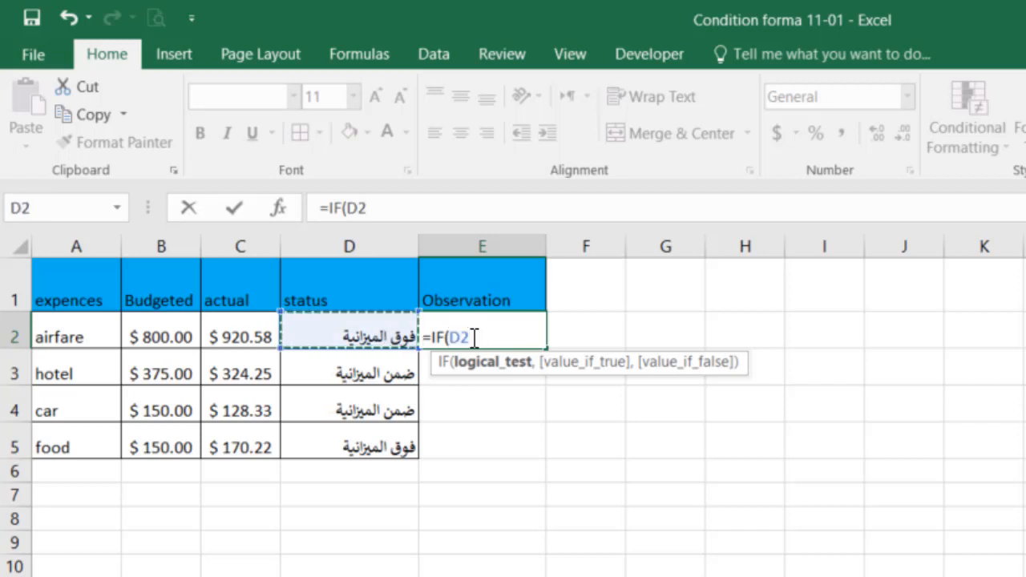
{"action": "type", "text": "="}
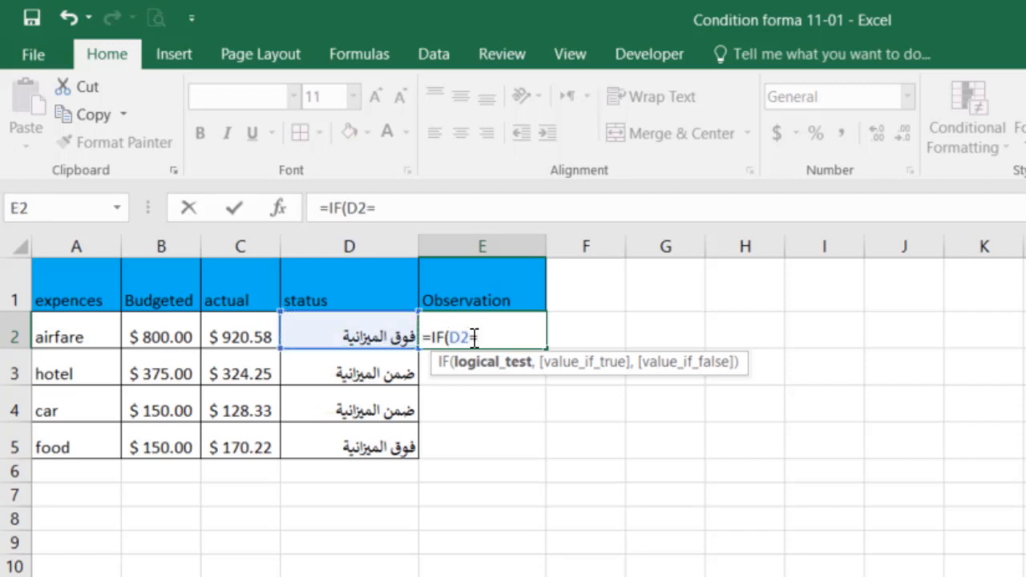
{"action": "type", "text": "\""}
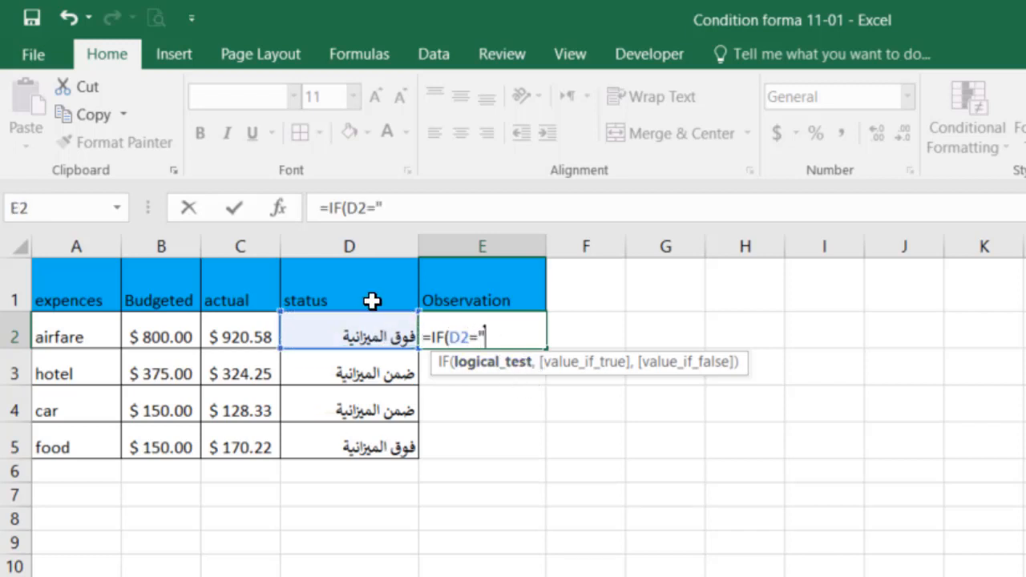
{"action": "type", "text": "فوق"}
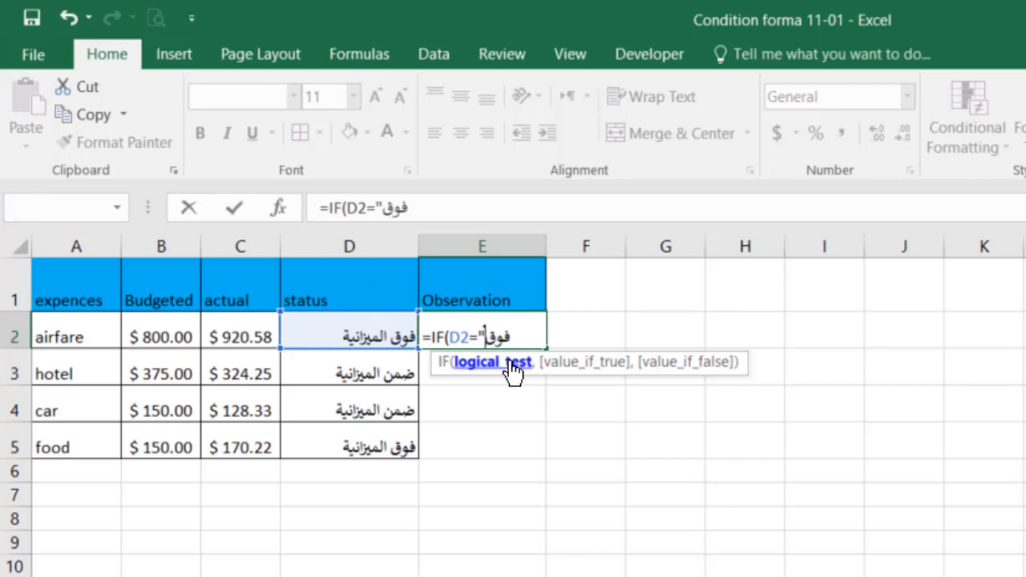
{"action": "type", "text": " ال"}
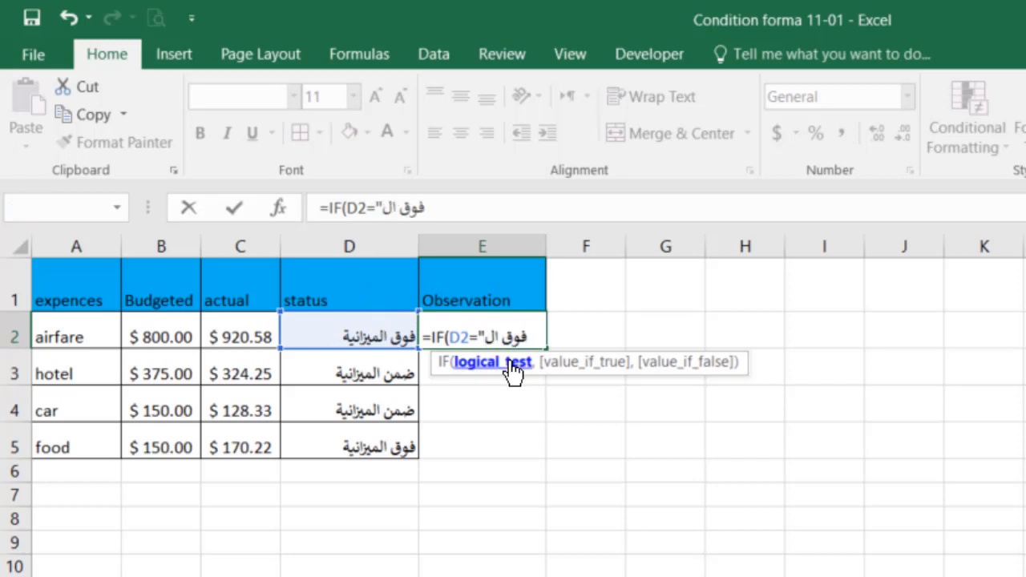
{"action": "type", "text": "ميزانية"}
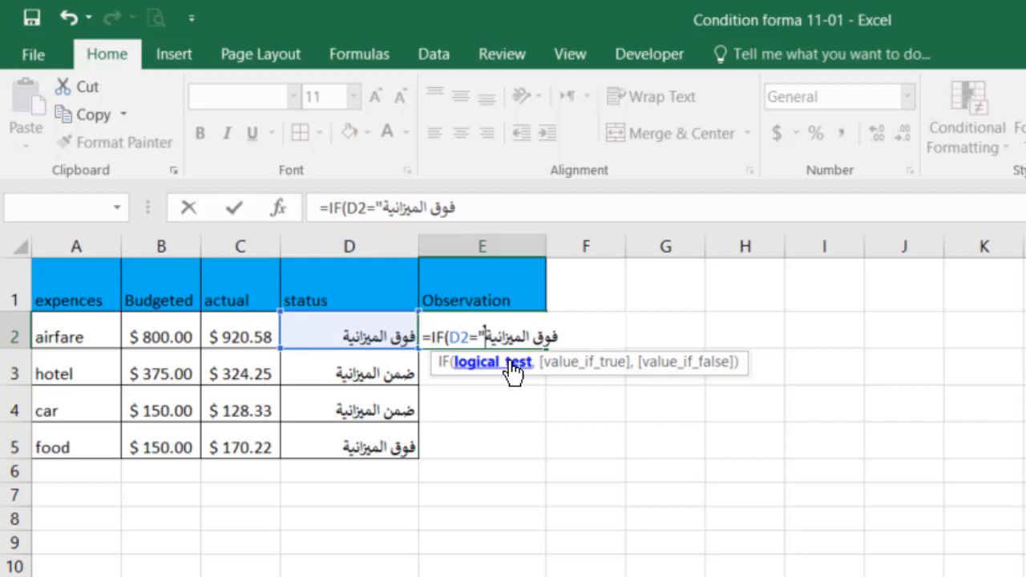
{"action": "type", "text": "\","}
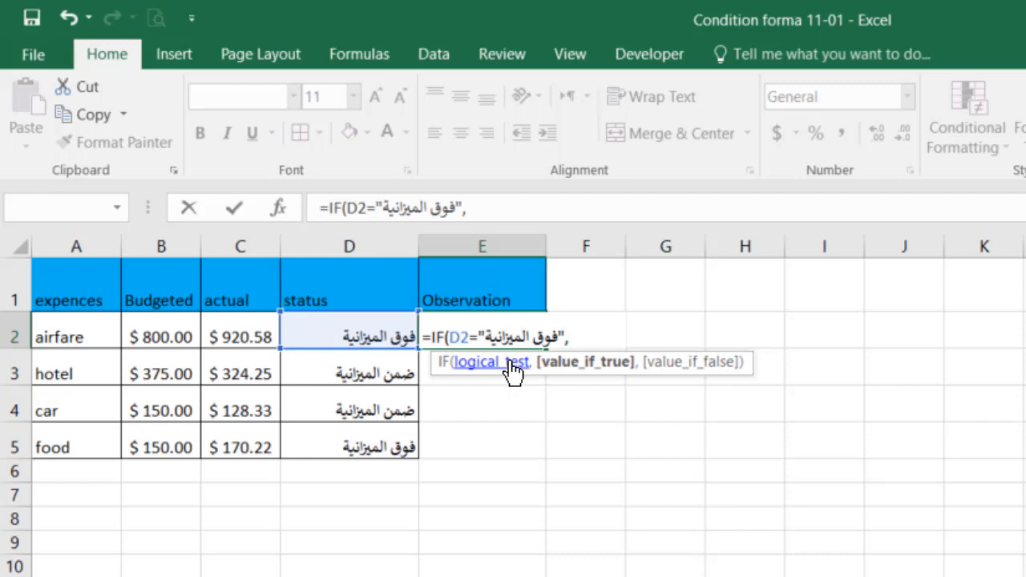
Enter Warning as the value if true and OK as the value if false, and close the E2 formula.
{"action": "type", "text": "Warnin"}
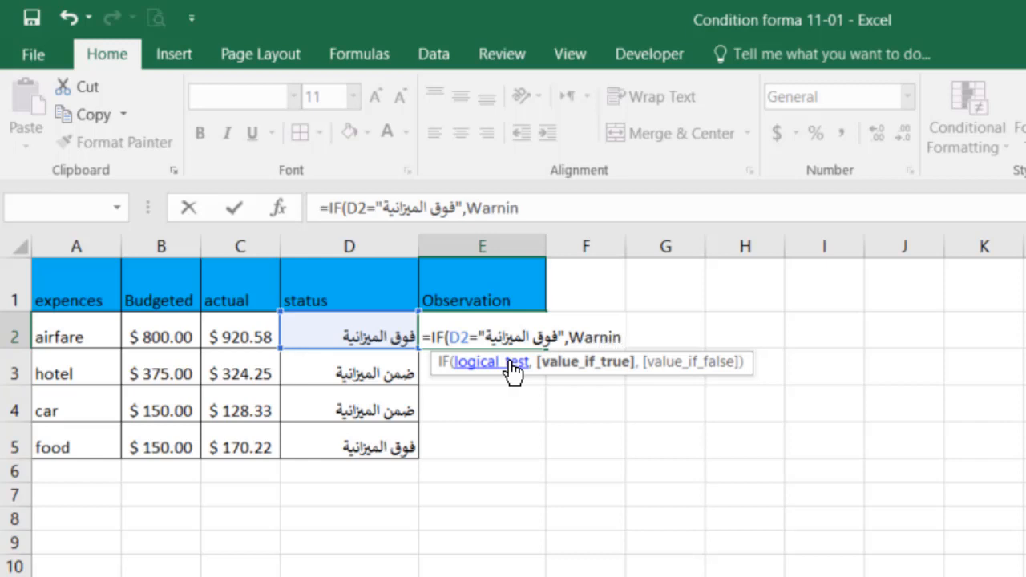
{"action": "type", "text": "g,"}
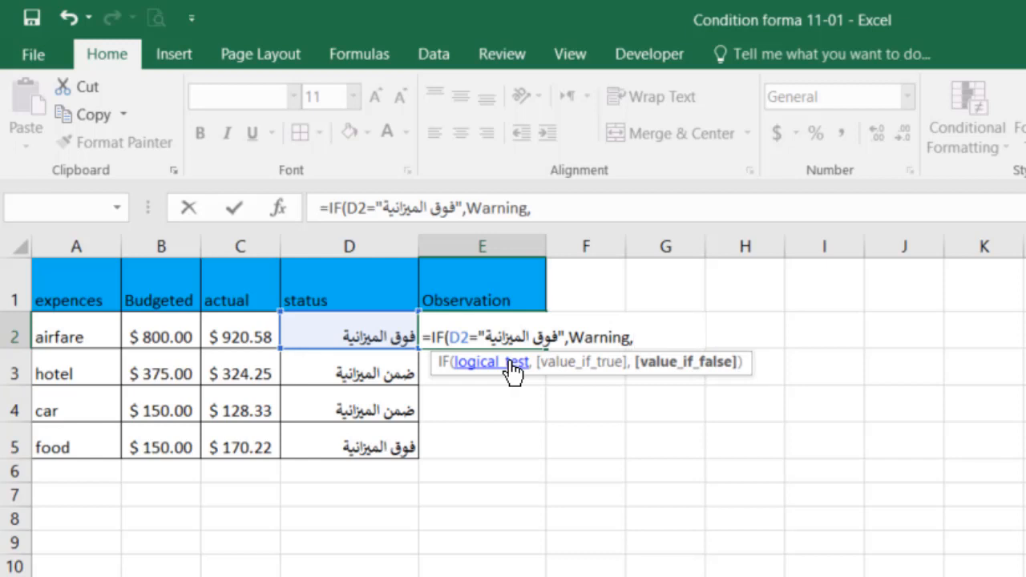
{"action": "type", "text": "OK)"}
Enclose both Warning and OK in quotation marks in the E2 formula and confirm it.
{"action": "left_click", "coordinate": [517, 360]}
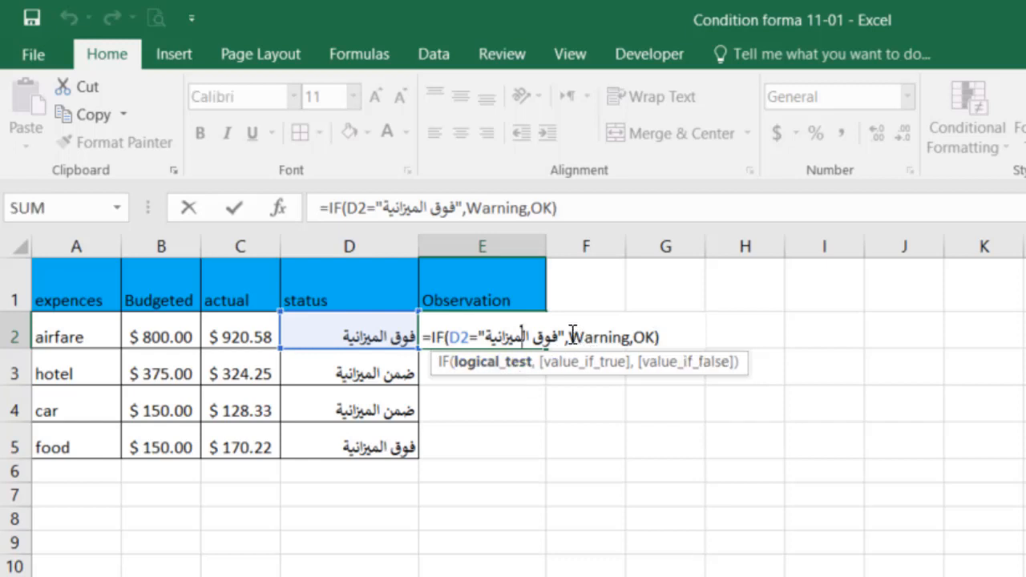
{"action": "left_click", "coordinate": [573, 337]}
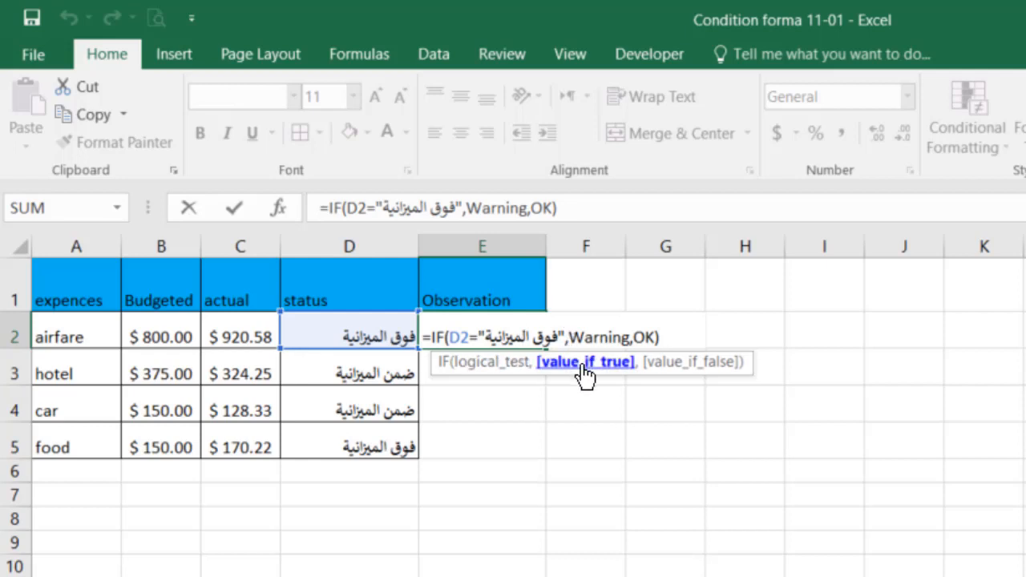
{"action": "type", "text": "\""}
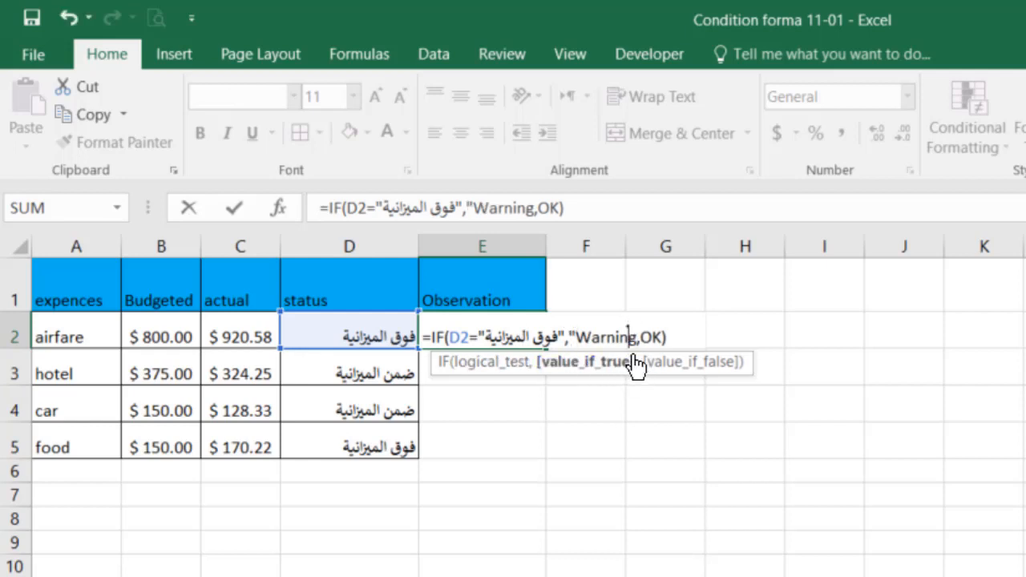
{"action": "left_click", "coordinate": [630, 337]}
{"action": "type", "text": "\""}
{"action": "left_click", "coordinate": [647, 337]}
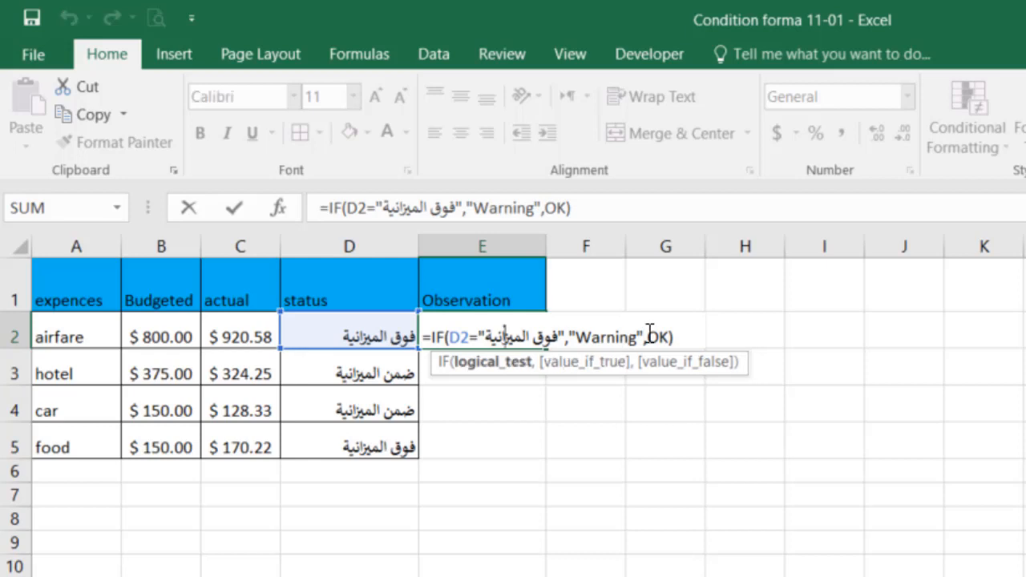
{"action": "type", "text": "\""}
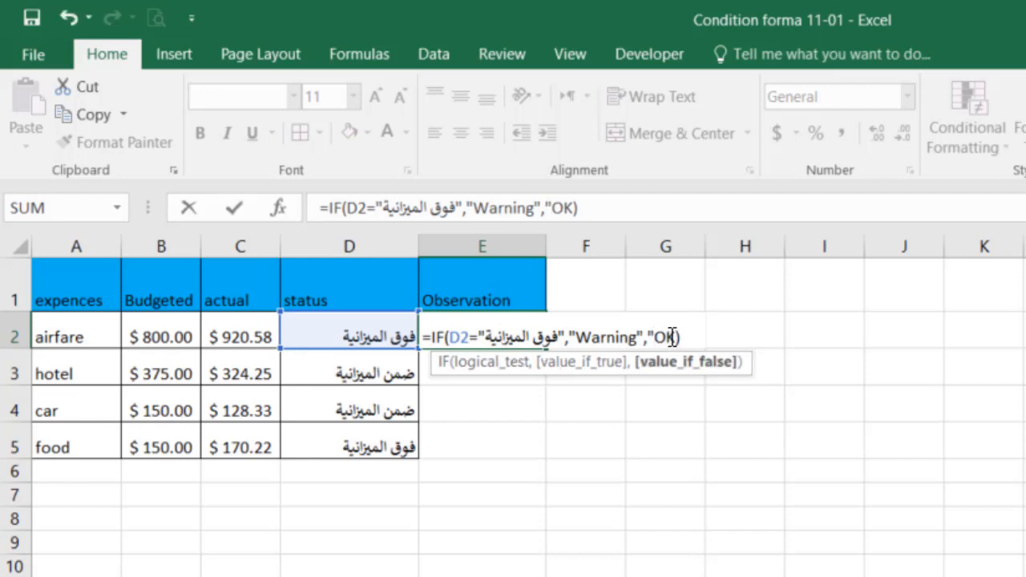
{"action": "left_click", "coordinate": [672, 336]}
{"action": "type", "text": "\""}
{"action": "left_click", "coordinate": [492, 374]}
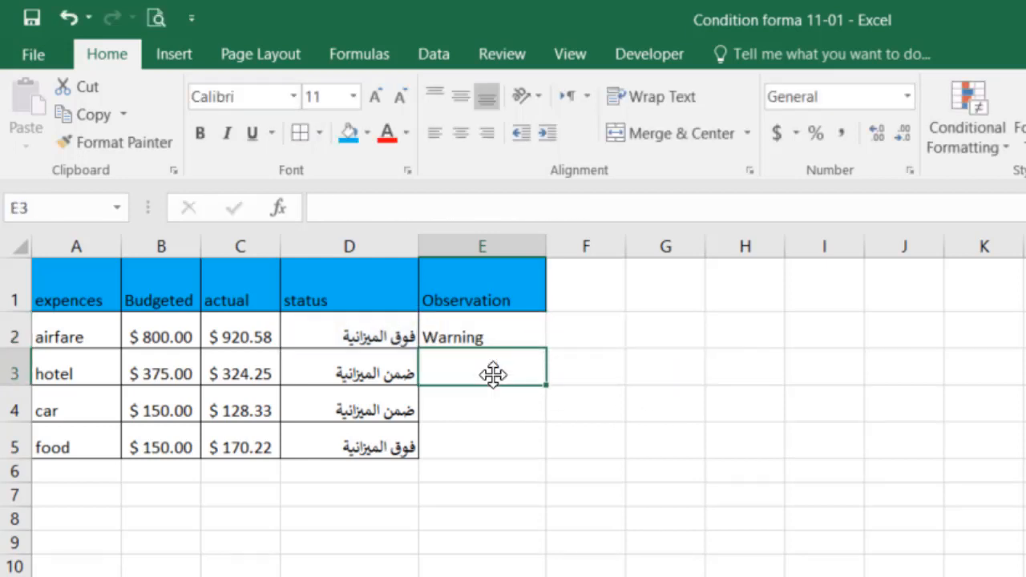
Fill the E2 Observation formula down to E5.
{"action": "left_click", "coordinate": [525, 339]}
{"action": "left_click_drag", "start_coordinate": [546, 347], "coordinate": [546, 457]}
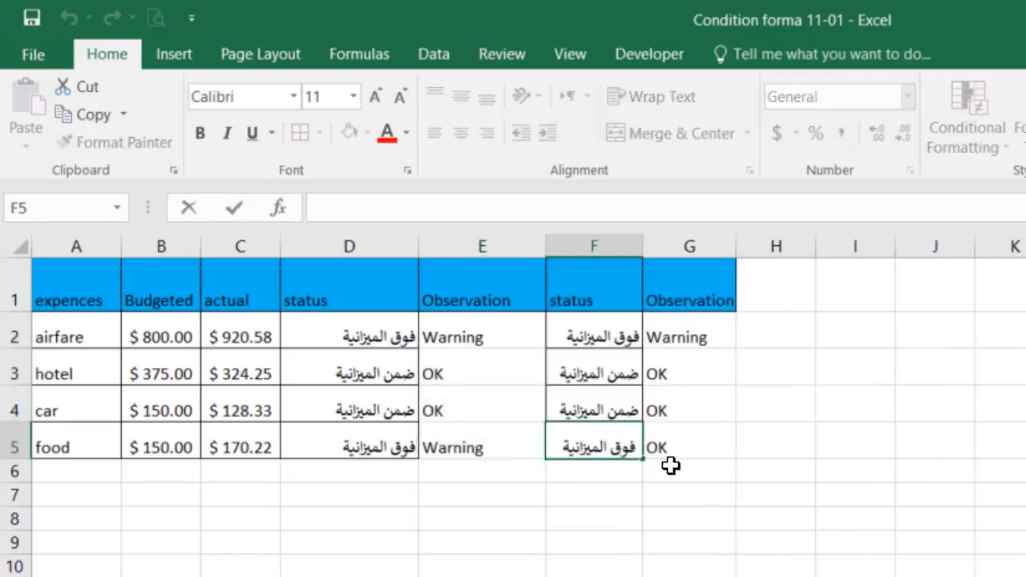
Examine the status text in F5 for extra spaces and compare it with the Observation in G5 and the status above.
{"action": "double_click", "coordinate": [609, 457]}
{"action": "left_click", "coordinate": [678, 545]}
{"action": "scroll", "coordinate": [670, 463], "scroll_direction": "up", "scroll_amount": 4}
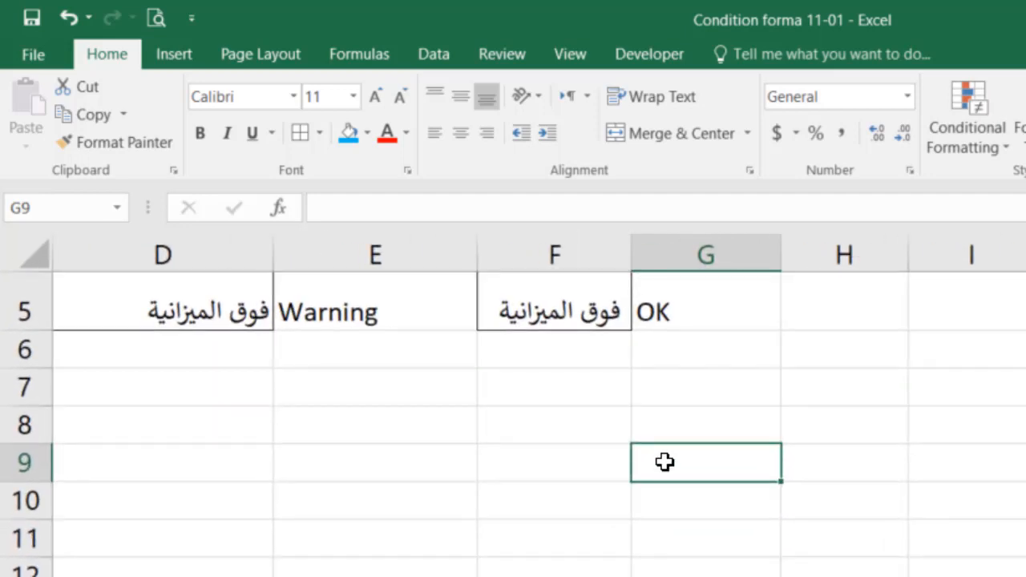
{"action": "scroll", "coordinate": [664, 461], "scroll_direction": "up", "scroll_amount": 2}
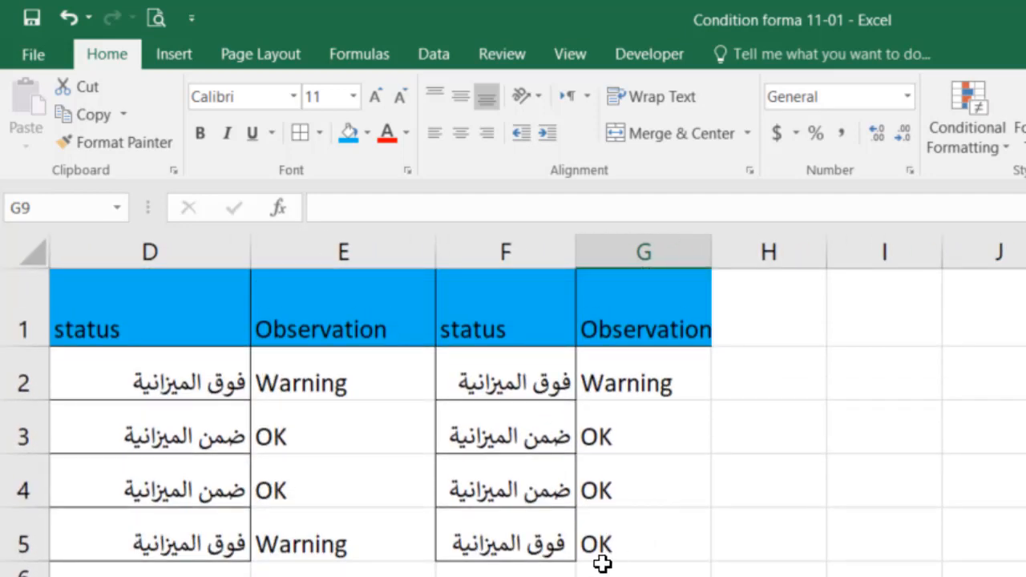
{"action": "left_click", "coordinate": [616, 291]}
{"action": "double_click", "coordinate": [529, 508]}
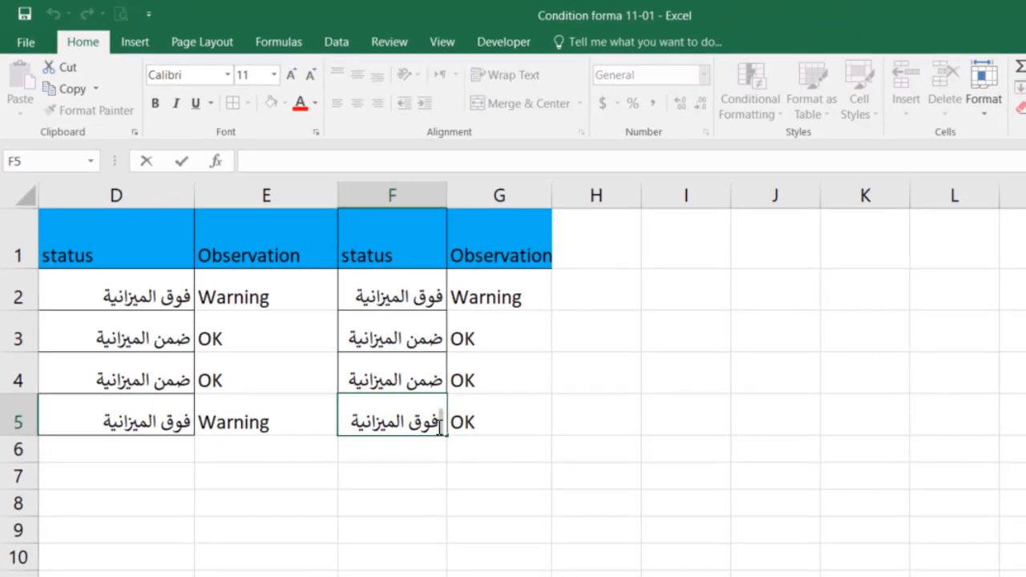
{"action": "left_click", "coordinate": [492, 474]}
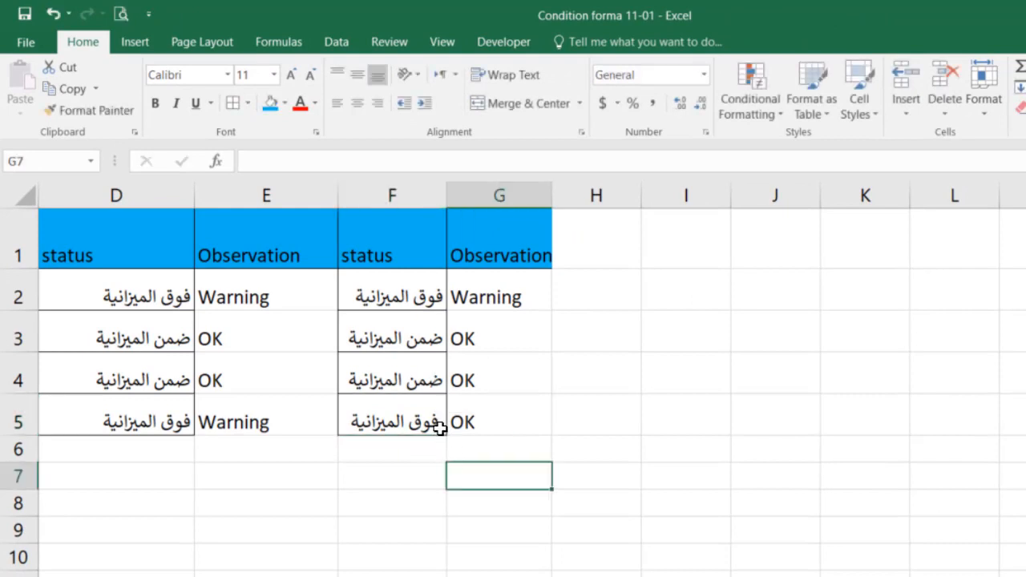
{"action": "left_click", "coordinate": [487, 420]}
{"action": "left_click", "coordinate": [414, 407]}
{"action": "left_click", "coordinate": [407, 378]}
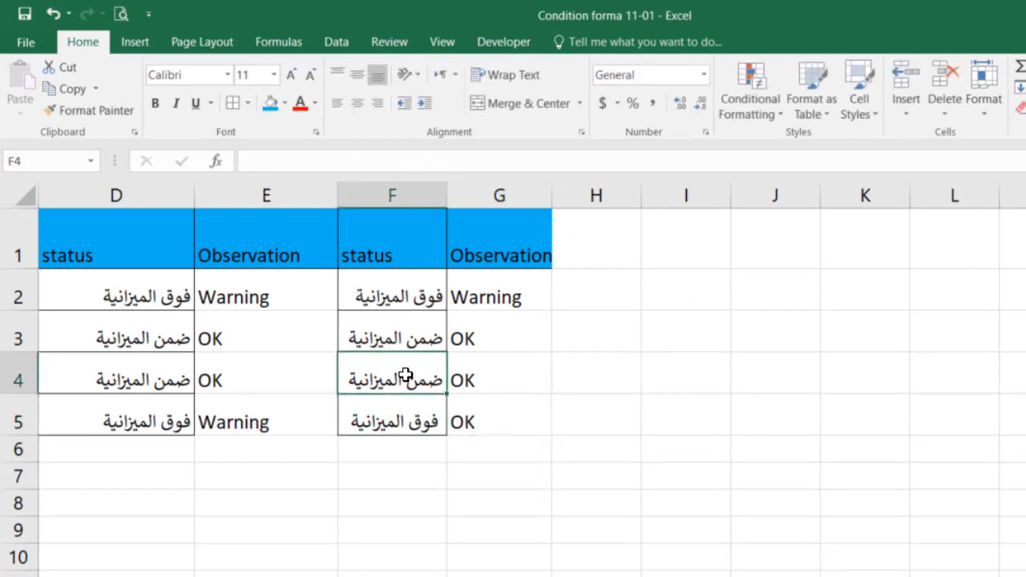
{"action": "left_click", "coordinate": [399, 427]}
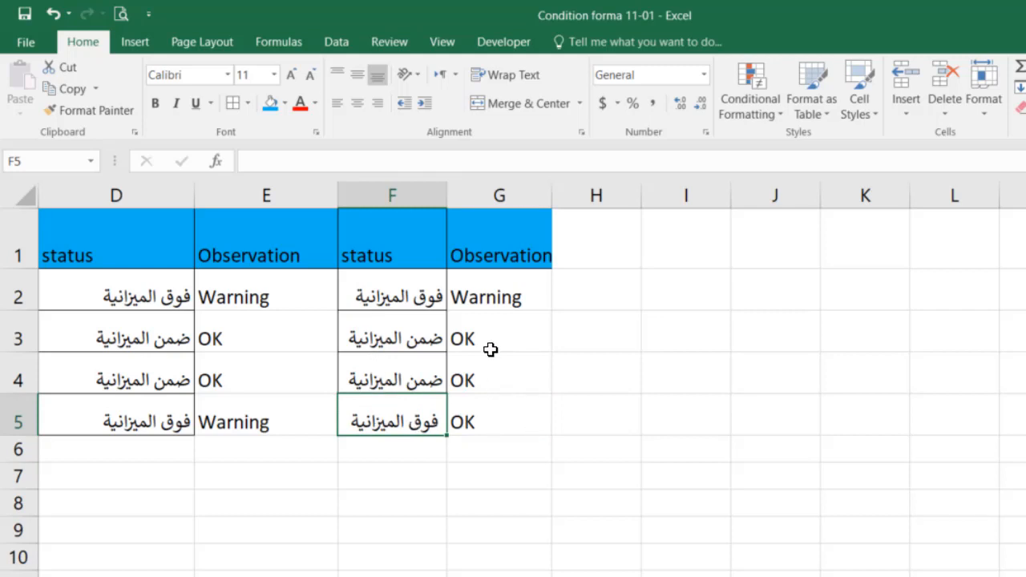
Wrap the F2 reference in the G2 IF formula with the TRIM function and confirm the formula.
{"action": "double_click", "coordinate": [524, 293]}
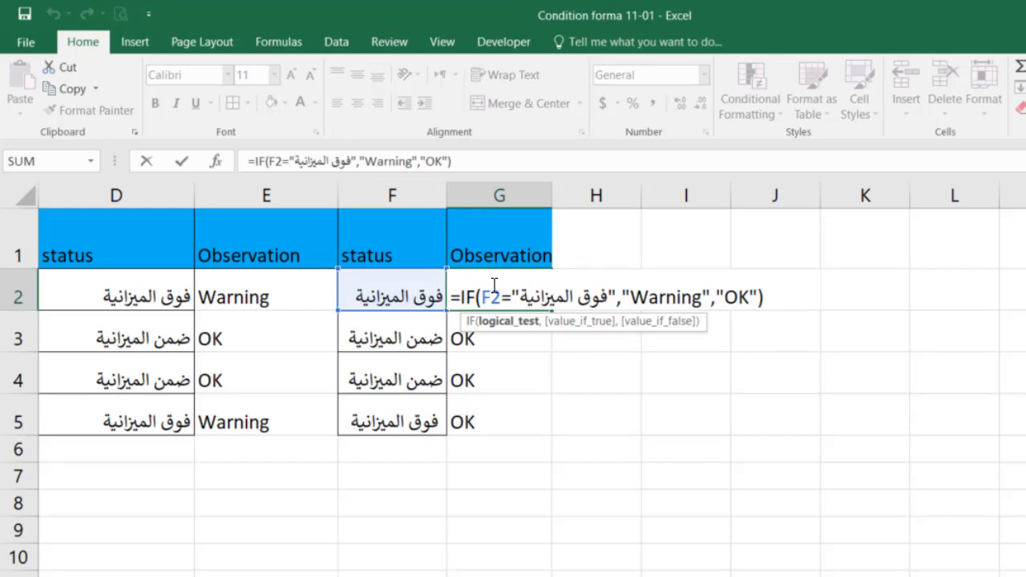
{"action": "left_click", "coordinate": [479, 298]}
{"action": "type", "text": "TR"}
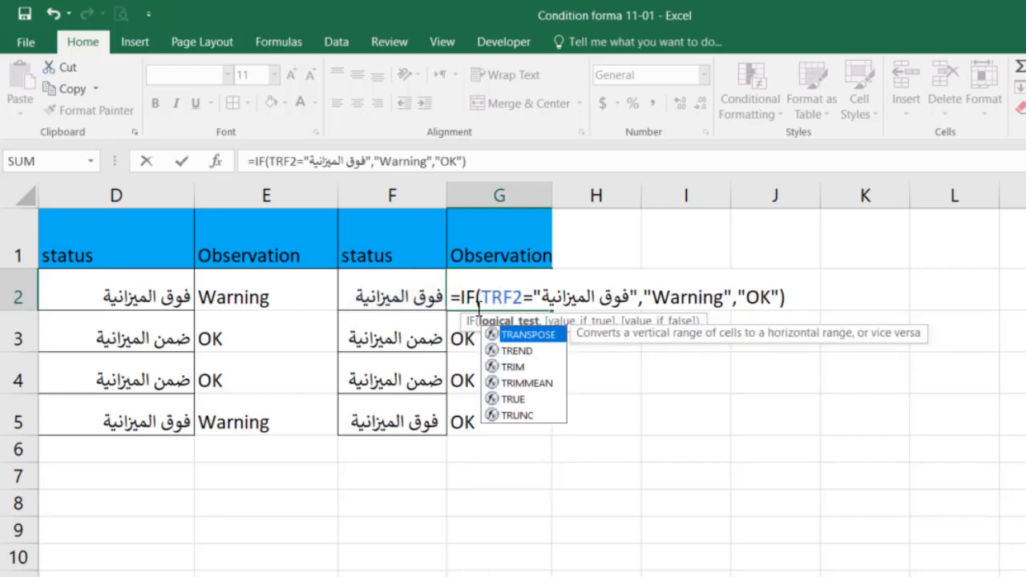
{"action": "type", "text": "I"}
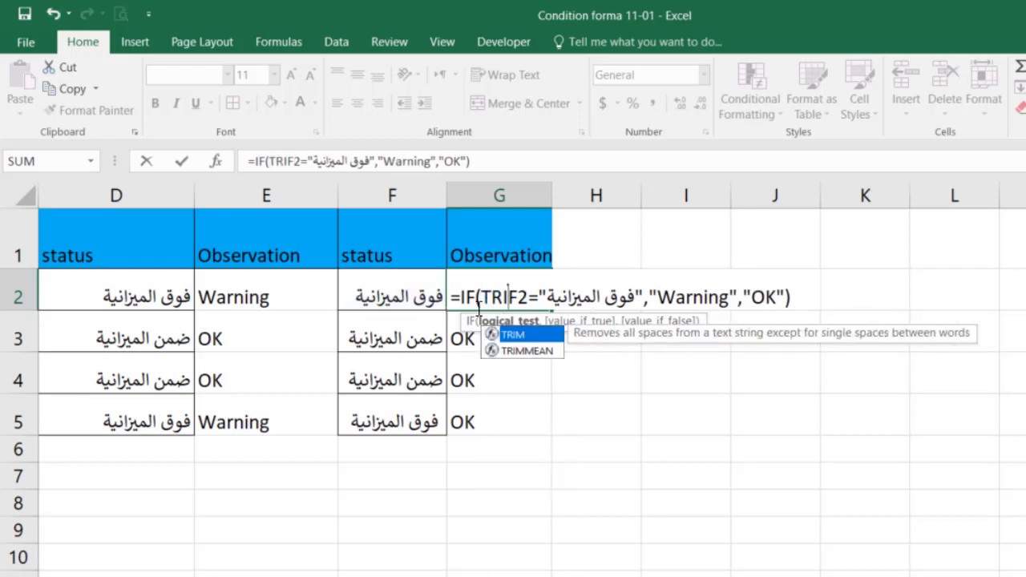
{"action": "key", "text": "Tab"}
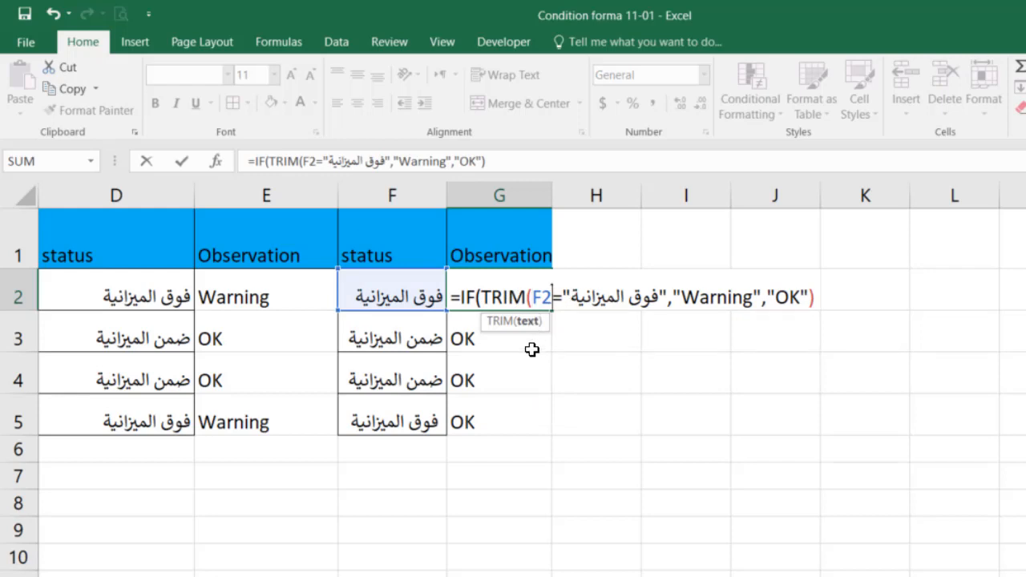
{"action": "type", "text": ")"}
{"action": "key", "text": "BackSpace"}
{"action": "type", "text": ")"}
{"action": "left_click_drag", "start_coordinate": [477, 296], "coordinate": [553, 296]}
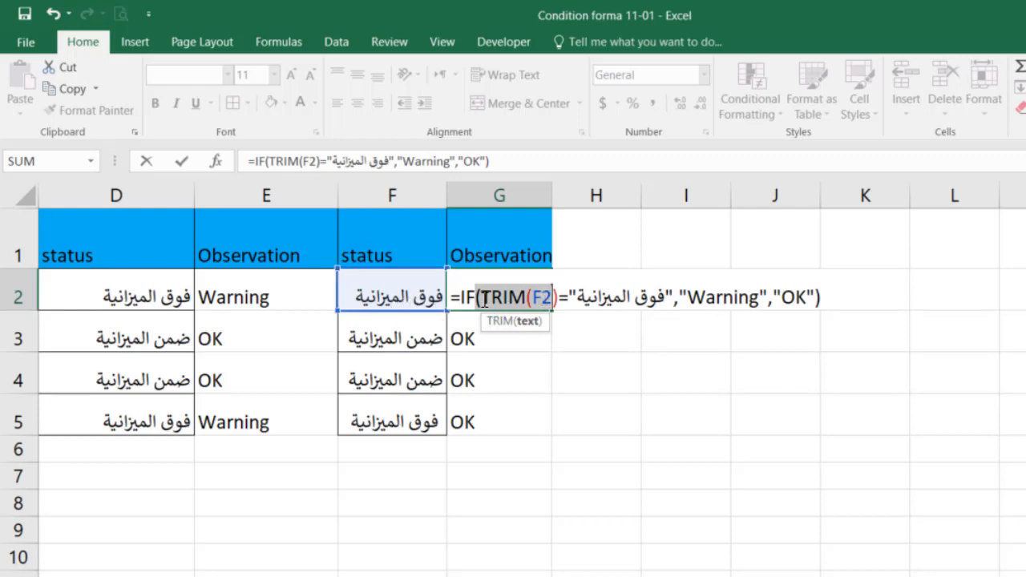
{"action": "key", "text": "Return"}
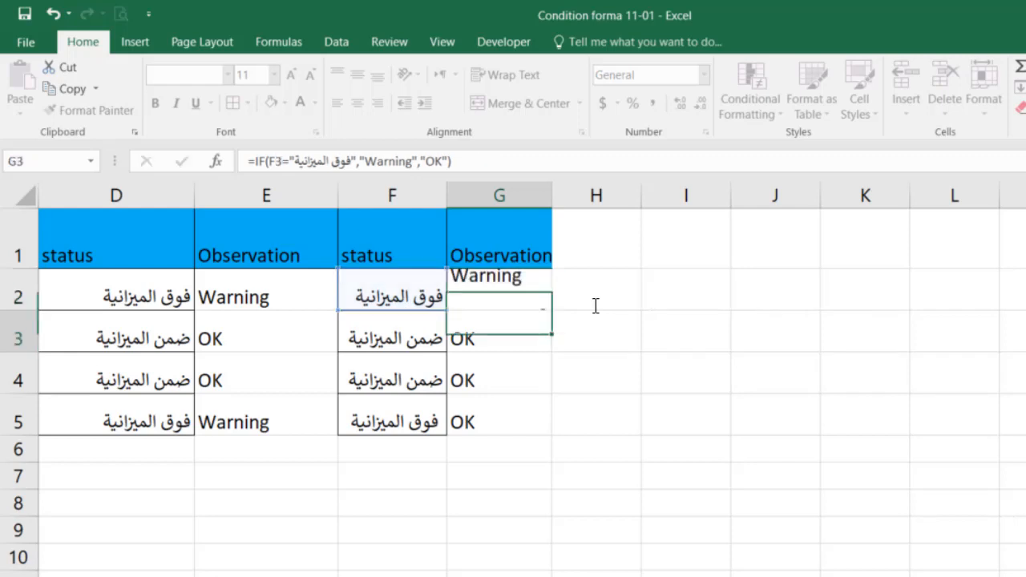
Review the TRIM-based IF formula in G2 and fill it down the Observation column to G5.
{"action": "double_click", "coordinate": [513, 292]}
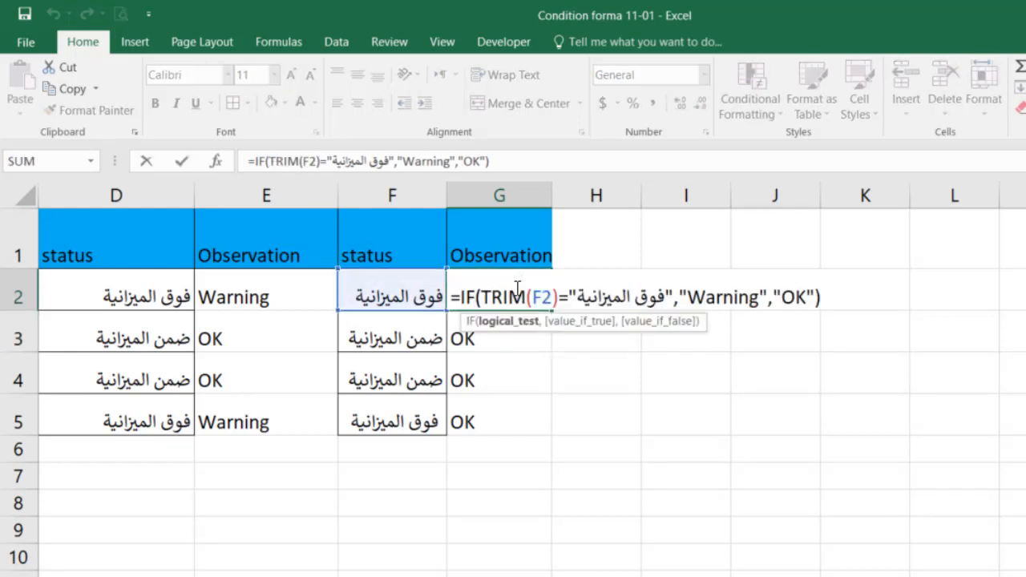
{"action": "key", "text": "Return"}
{"action": "left_click", "coordinate": [542, 287]}
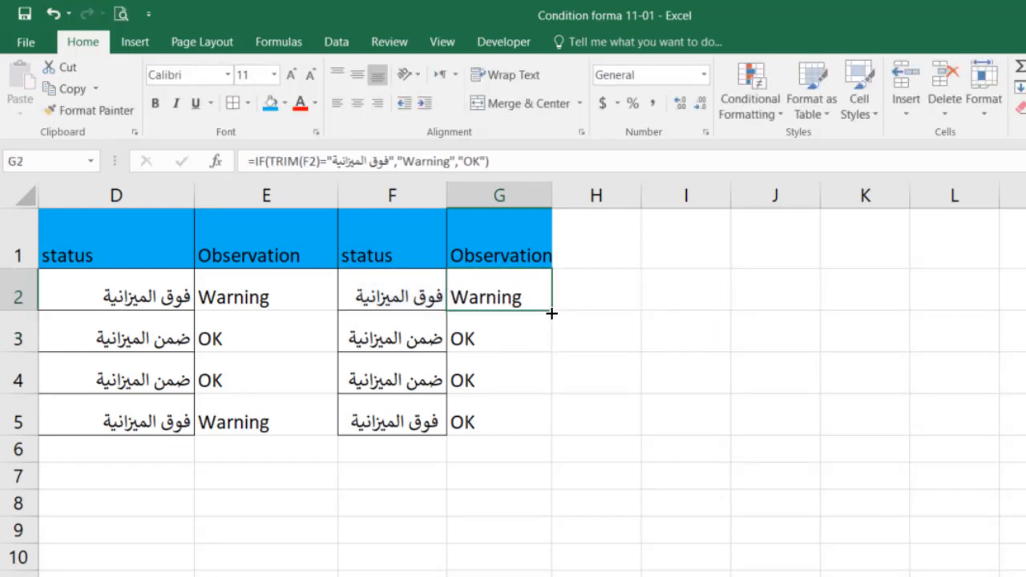
{"action": "left_click_drag", "start_coordinate": [551, 310], "coordinate": [530, 449]}
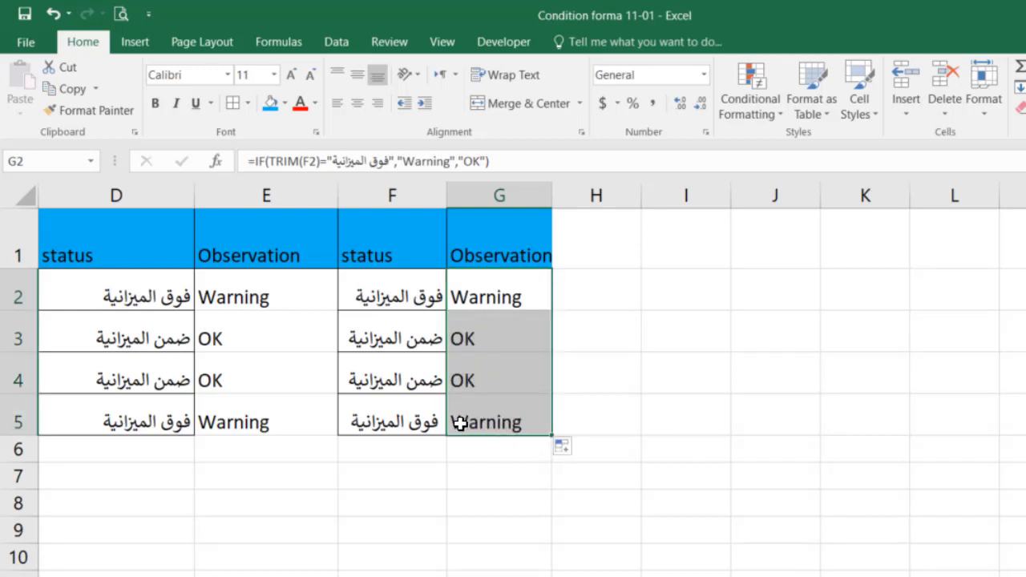
Insert extra spaces between the two words of the status in F5 and check the Observation in G5.
{"action": "double_click", "coordinate": [394, 425]}
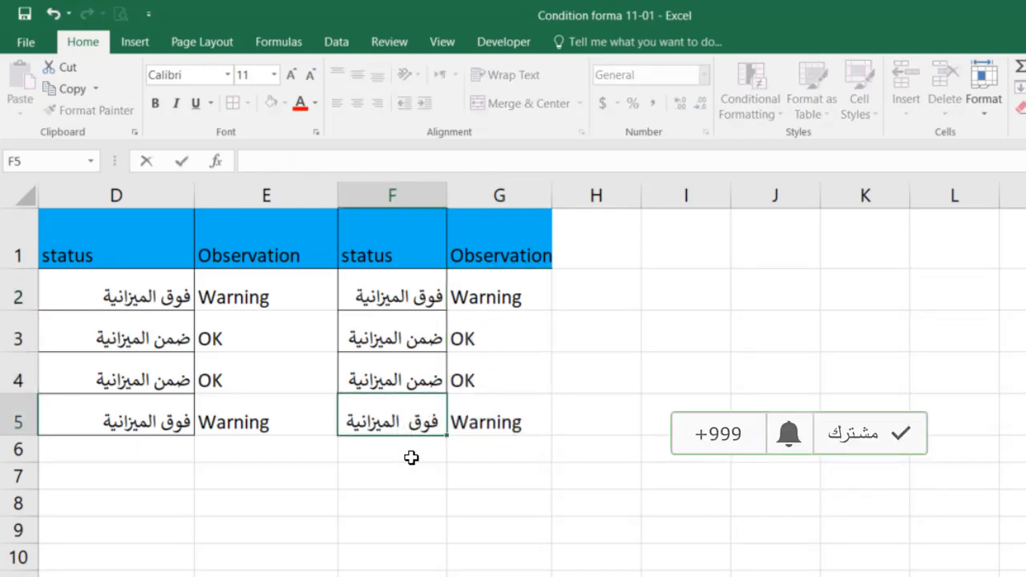
{"action": "key", "text": "Return"}
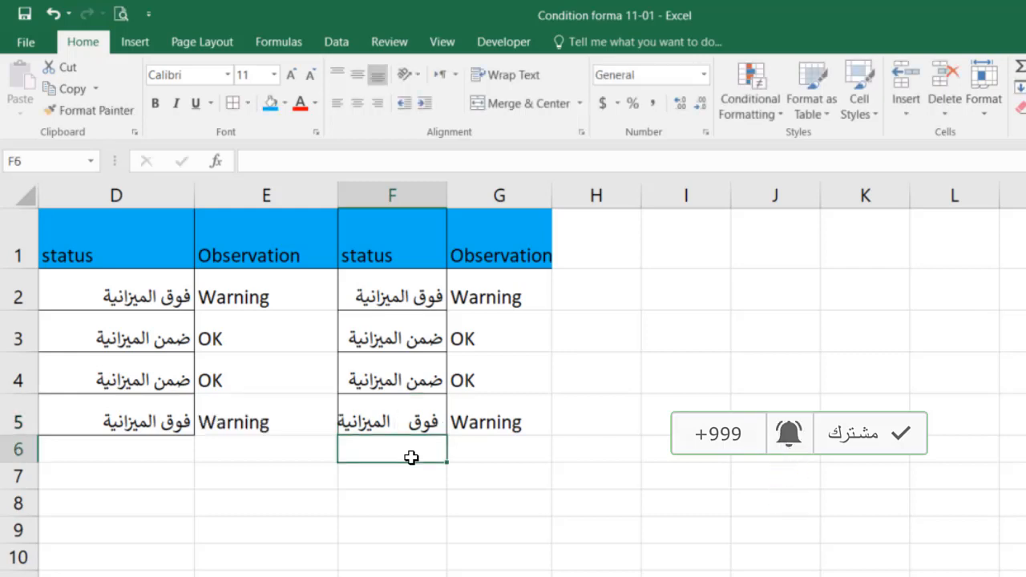
{"action": "left_click", "coordinate": [497, 412]}
{"action": "left_click", "coordinate": [395, 423]}
Insert extra spaces between the two words of the status texts in F4 and F2.
{"action": "double_click", "coordinate": [409, 386]}
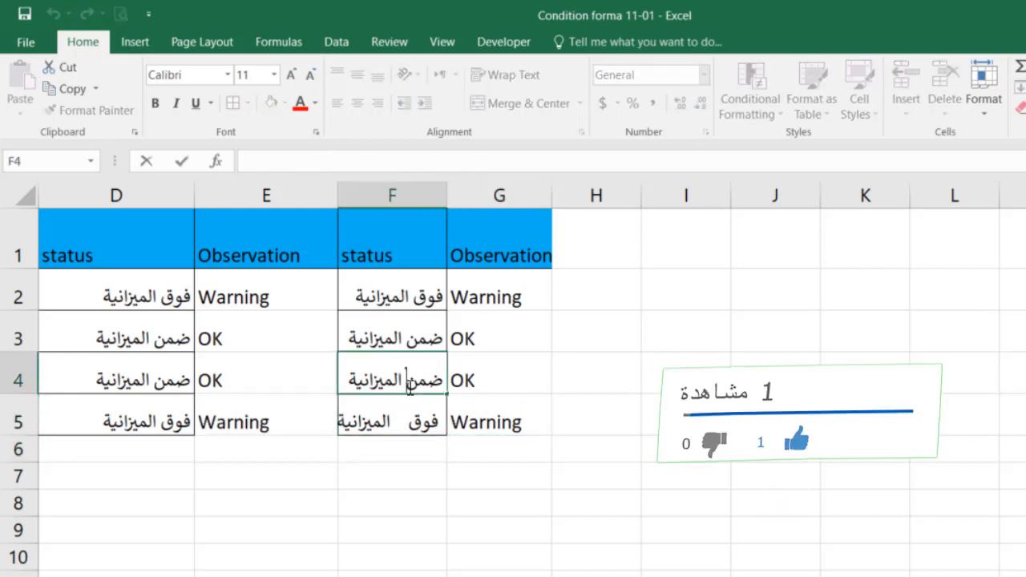
{"action": "key", "text": "Return"}
{"action": "double_click", "coordinate": [409, 297]}
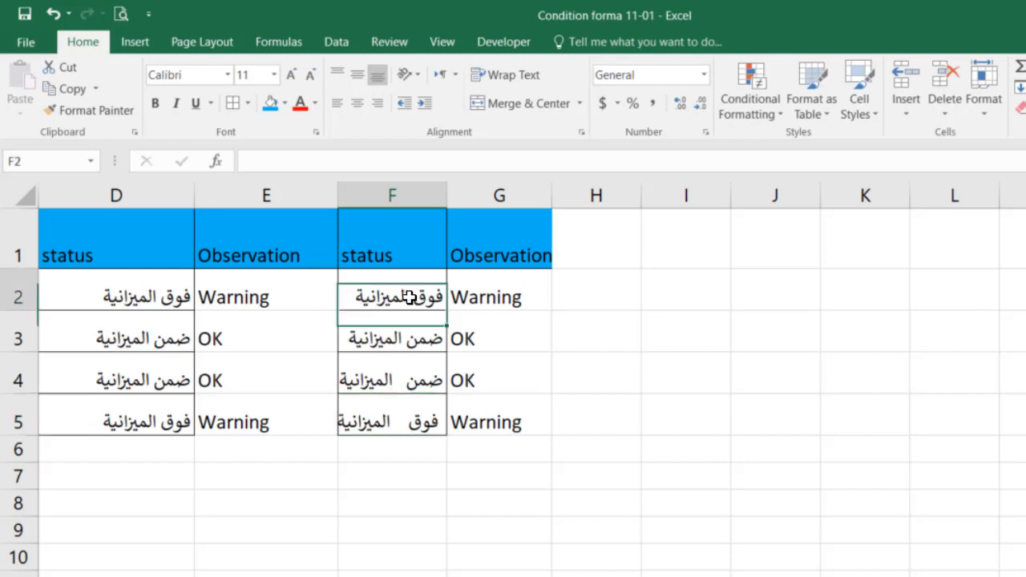
{"action": "key", "text": "Return"}
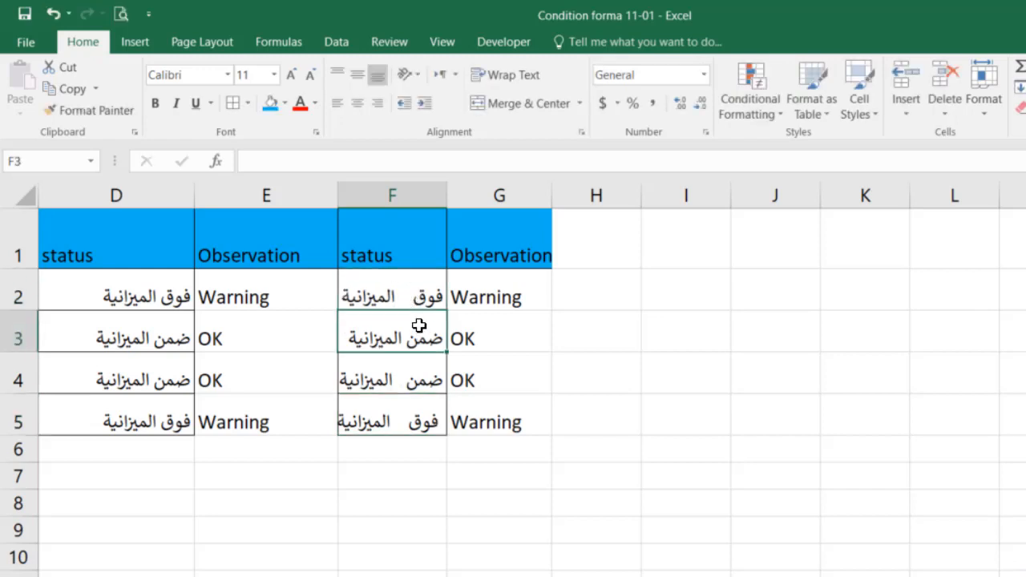